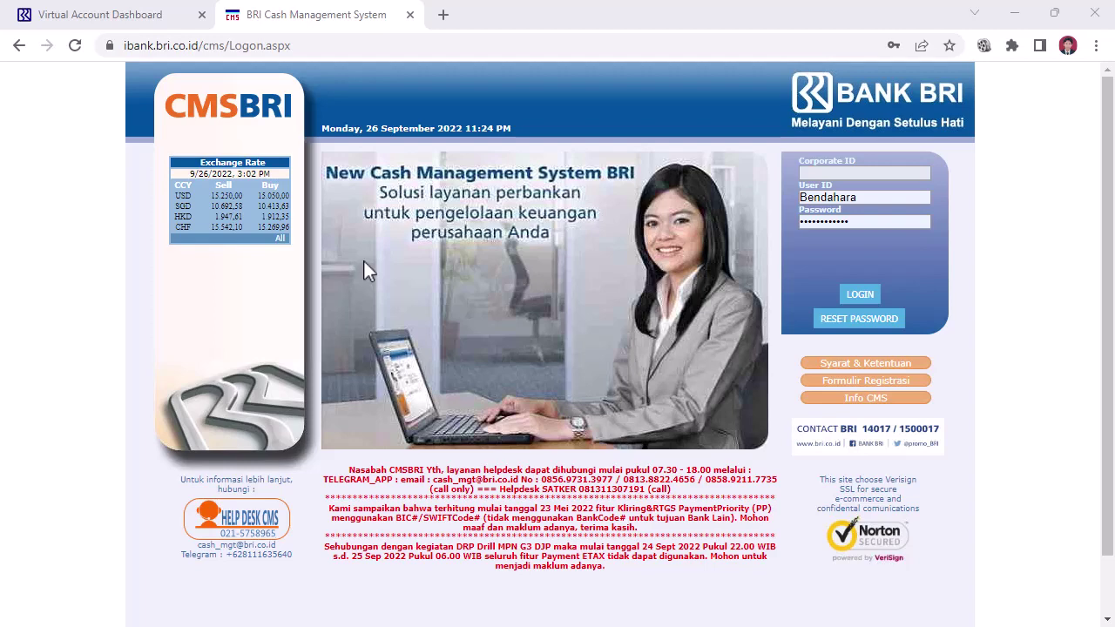
Review the satker's transaction report for 2022-09-26 in the Virtual Account Dashboard
click(97, 17)
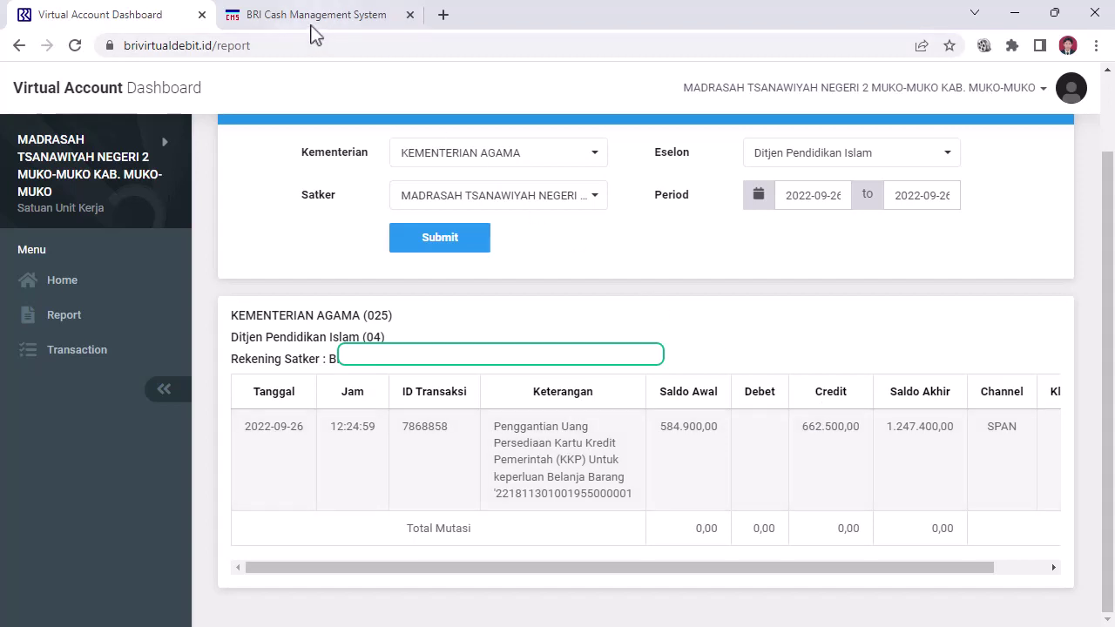
Return to the BRI Cash Management System, enter the Corporate ID and log in with the prefilled Bendahara credentials
click(294, 21)
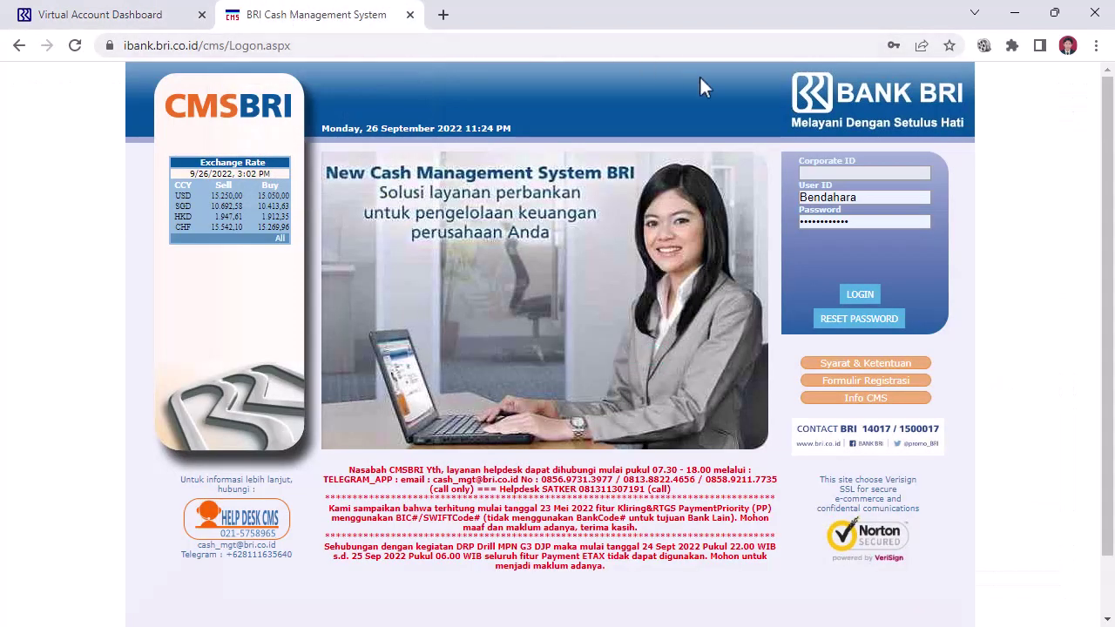
click(818, 170)
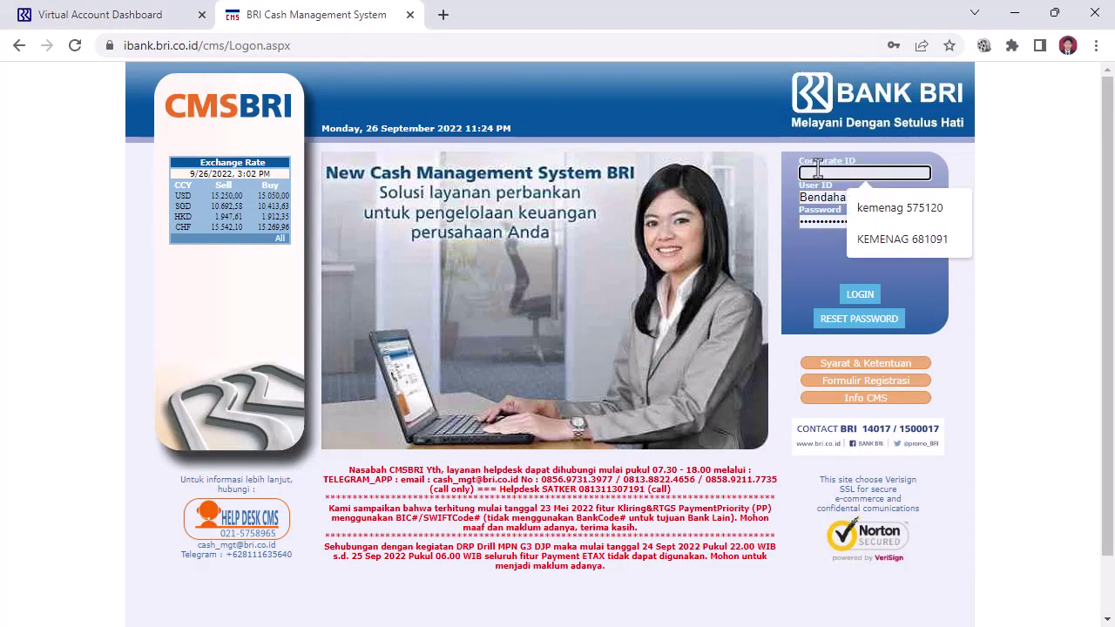
text(kemenag)
key(Escape)
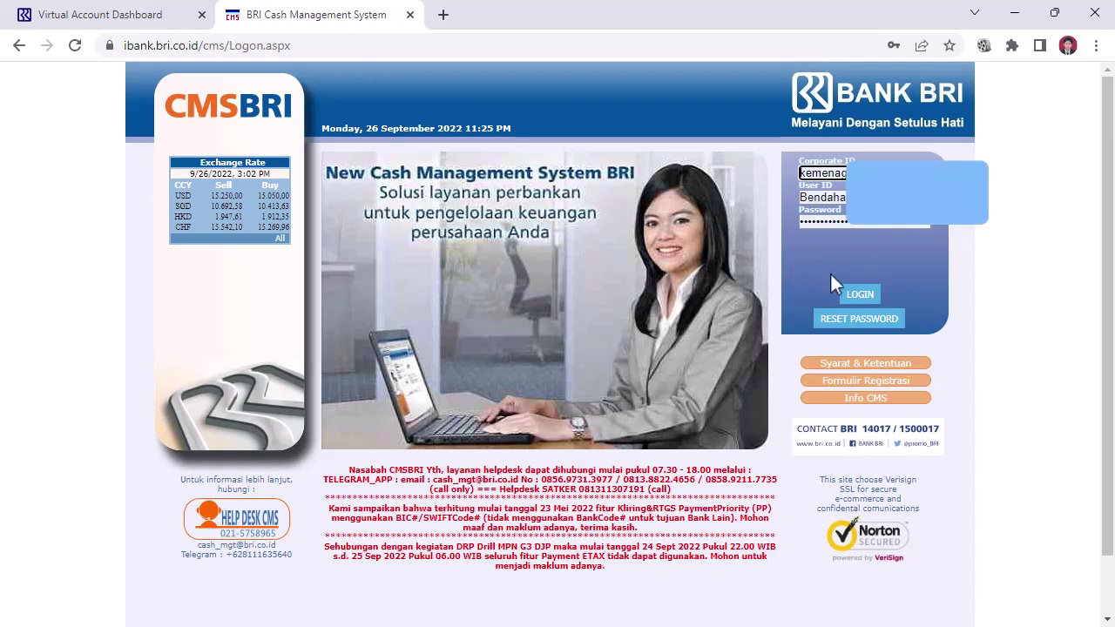
click(860, 295)
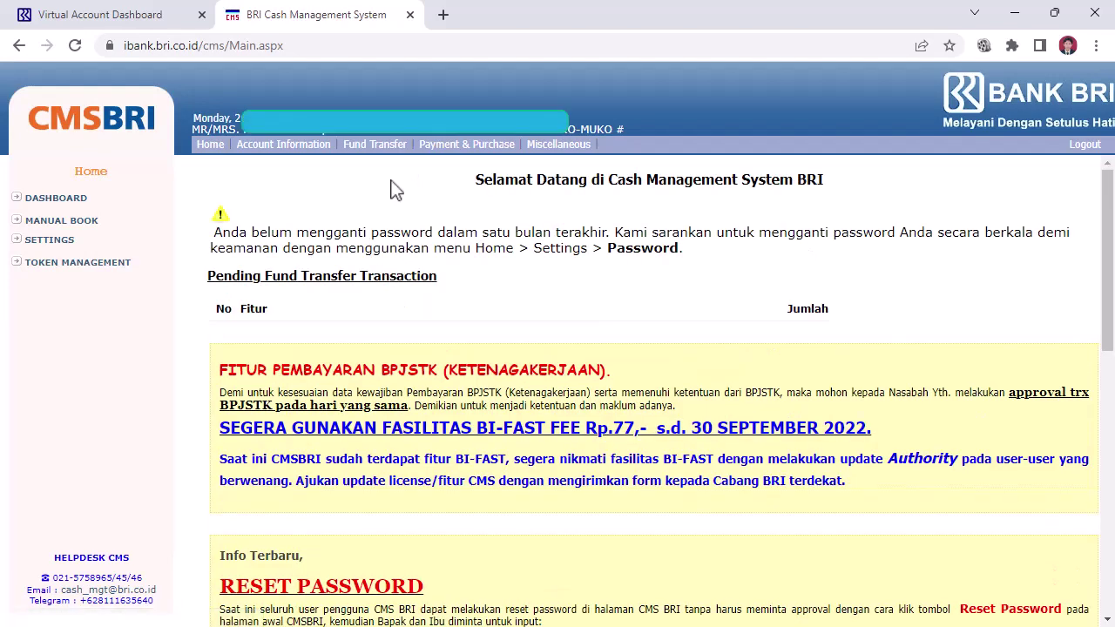
Open the credit card Make Payment form under Payment & Purchase
click(453, 149)
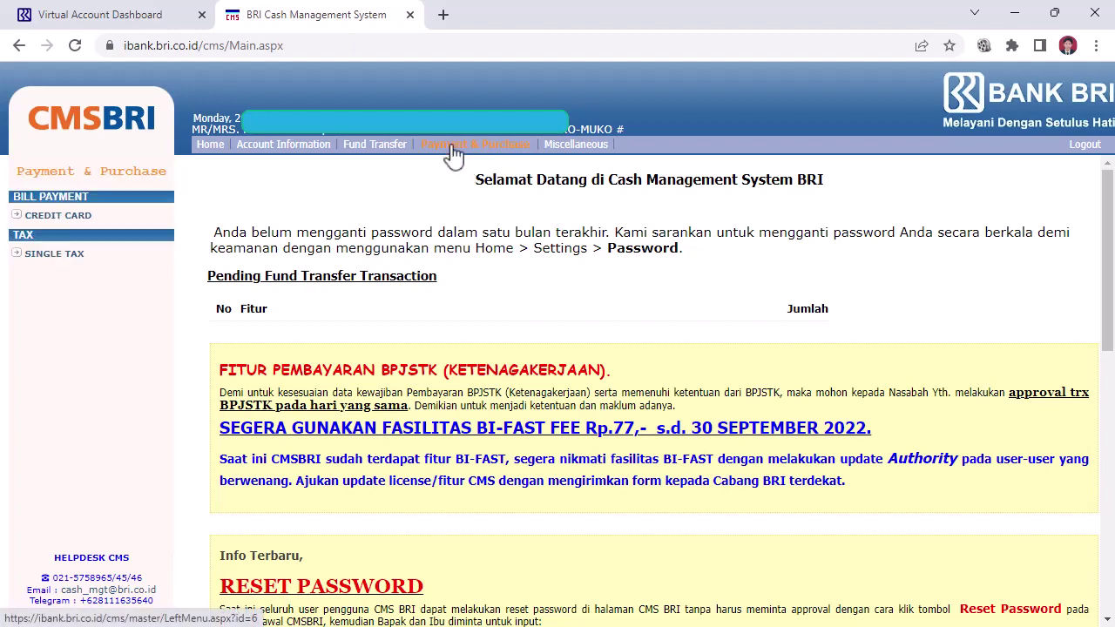
click(65, 223)
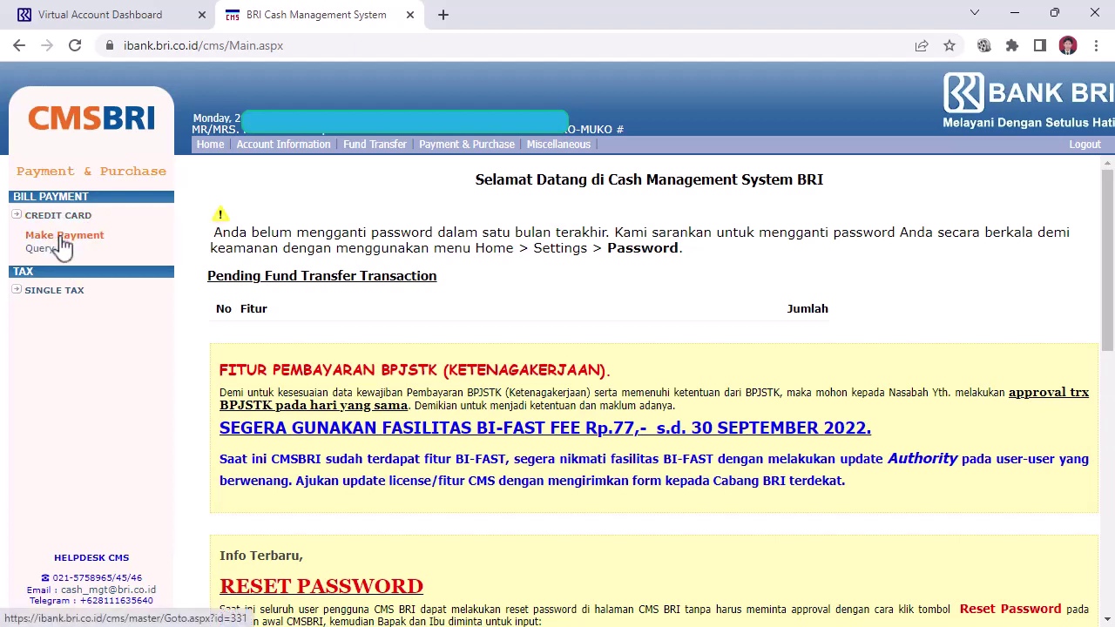
click(63, 243)
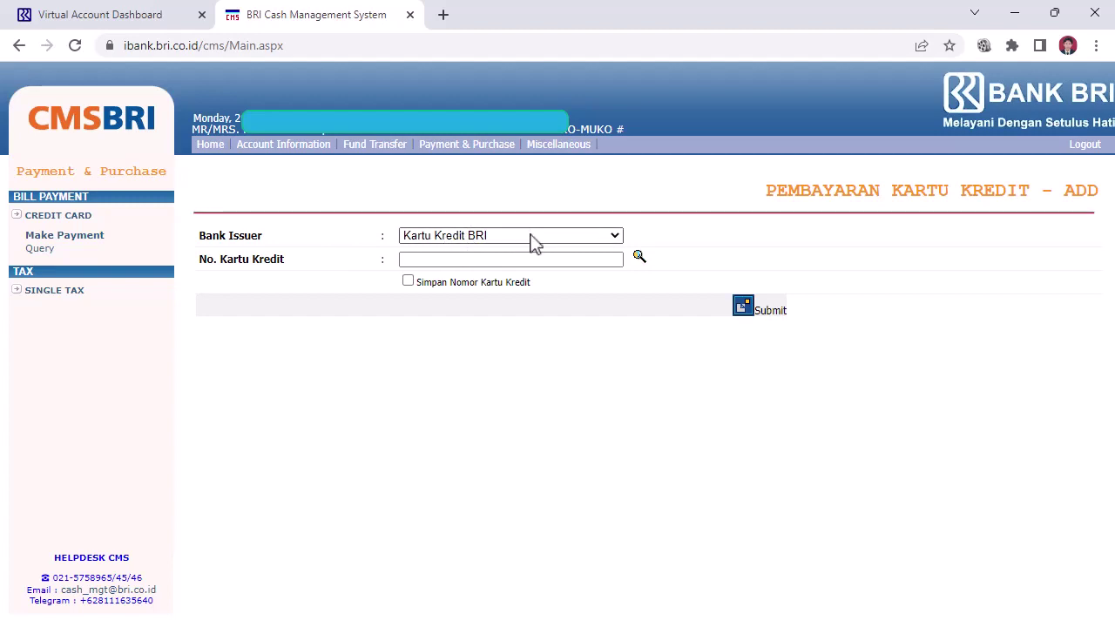
Choose Kartu Kredit BRI as bank issuer, fill No. Kartu Kredit from the saved KKP card record and submit the form
click(479, 237)
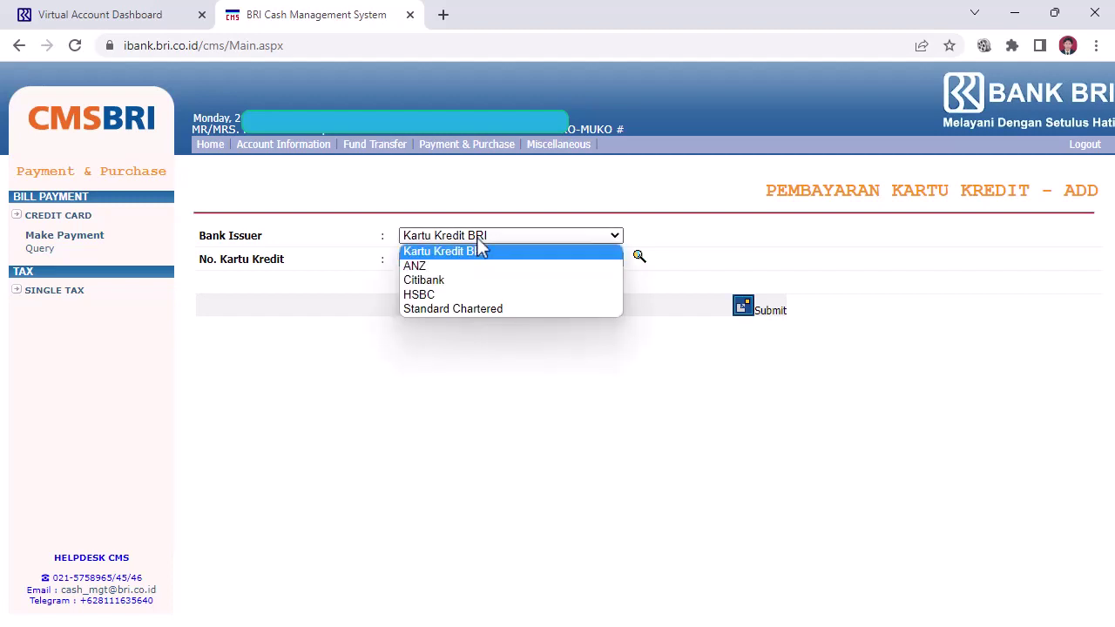
click(477, 253)
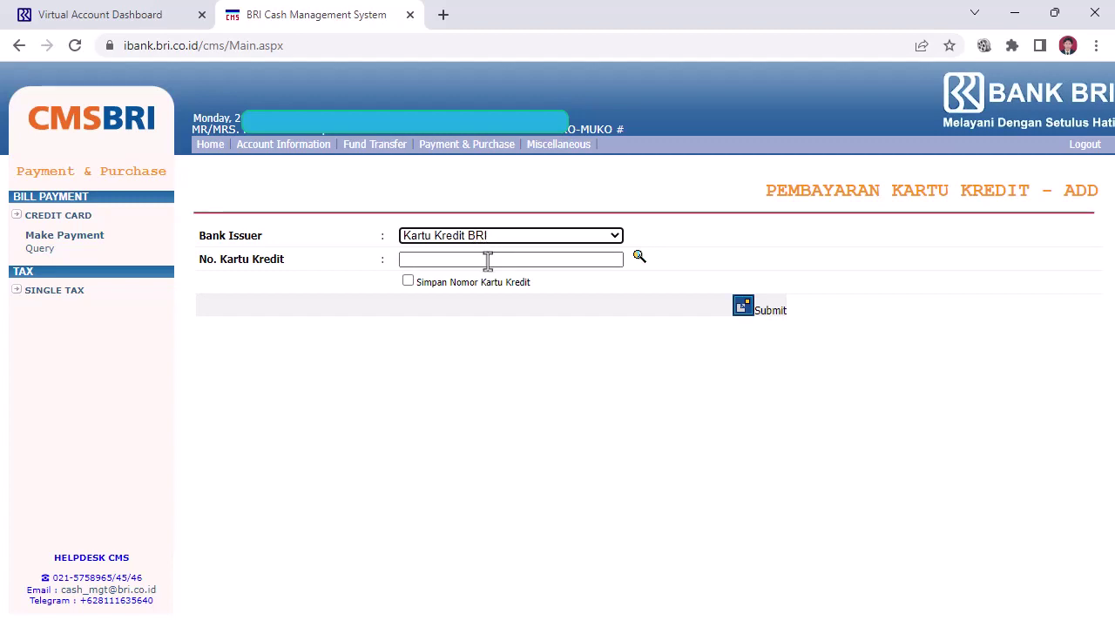
click(488, 262)
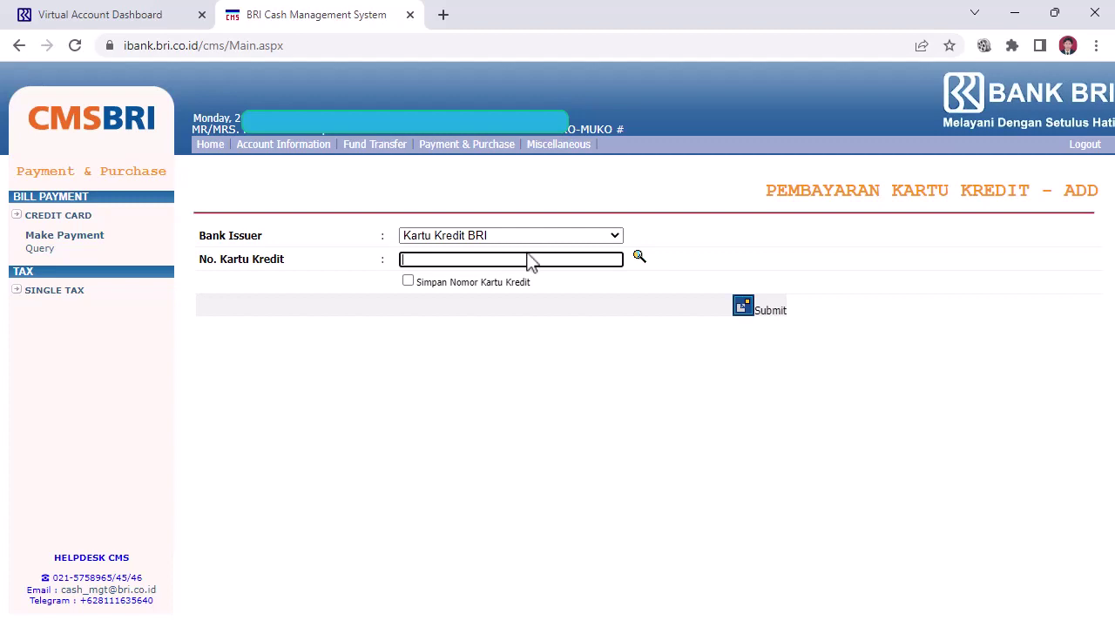
click(639, 260)
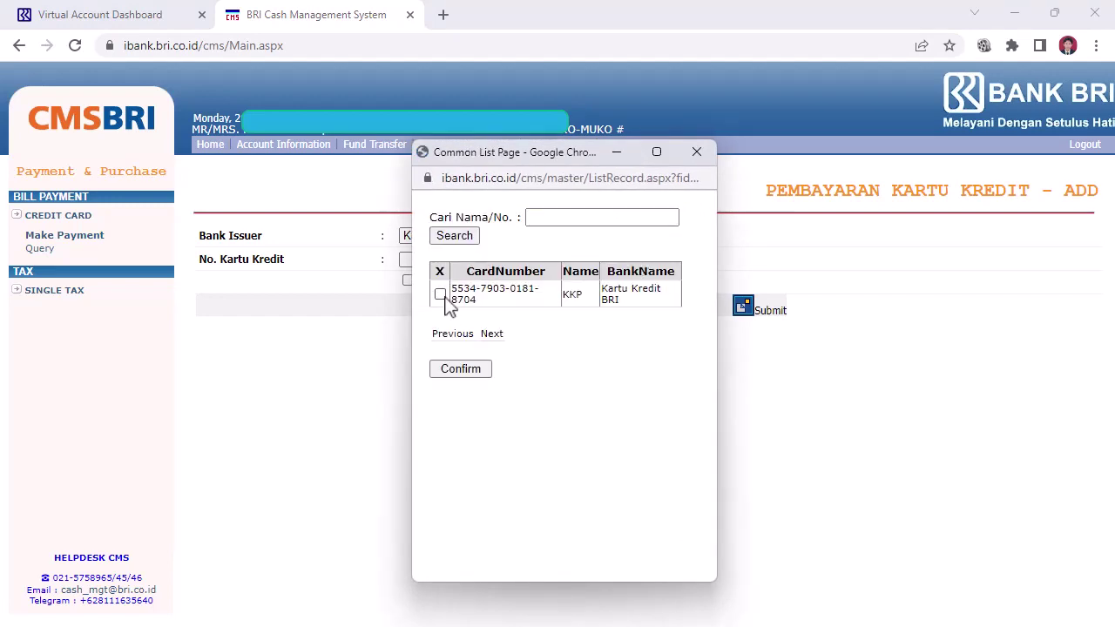
click(441, 296)
click(459, 369)
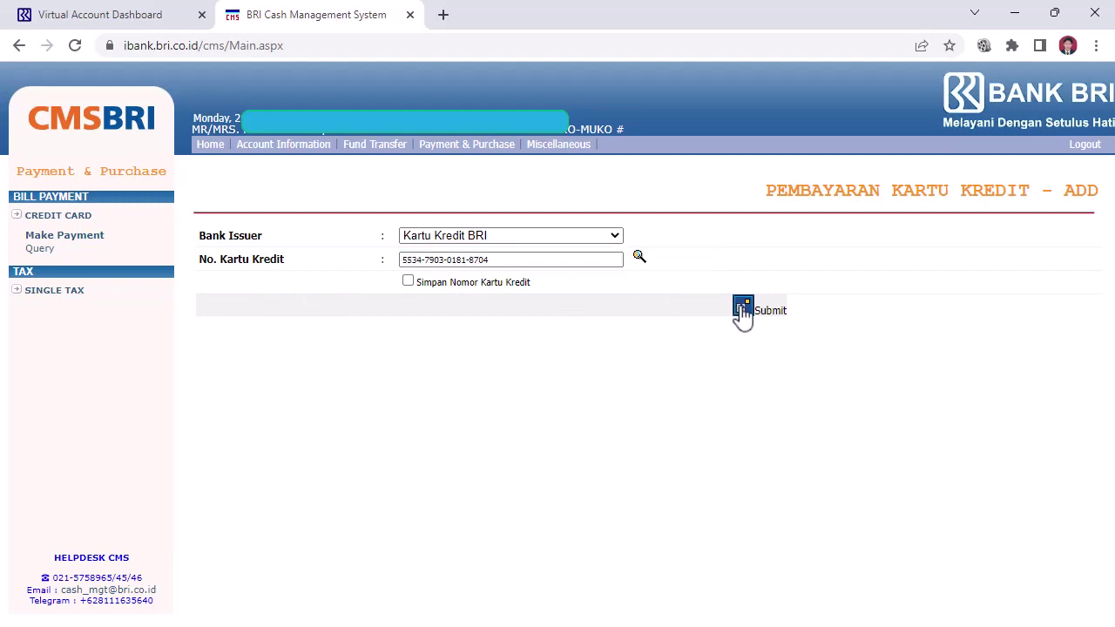
click(743, 309)
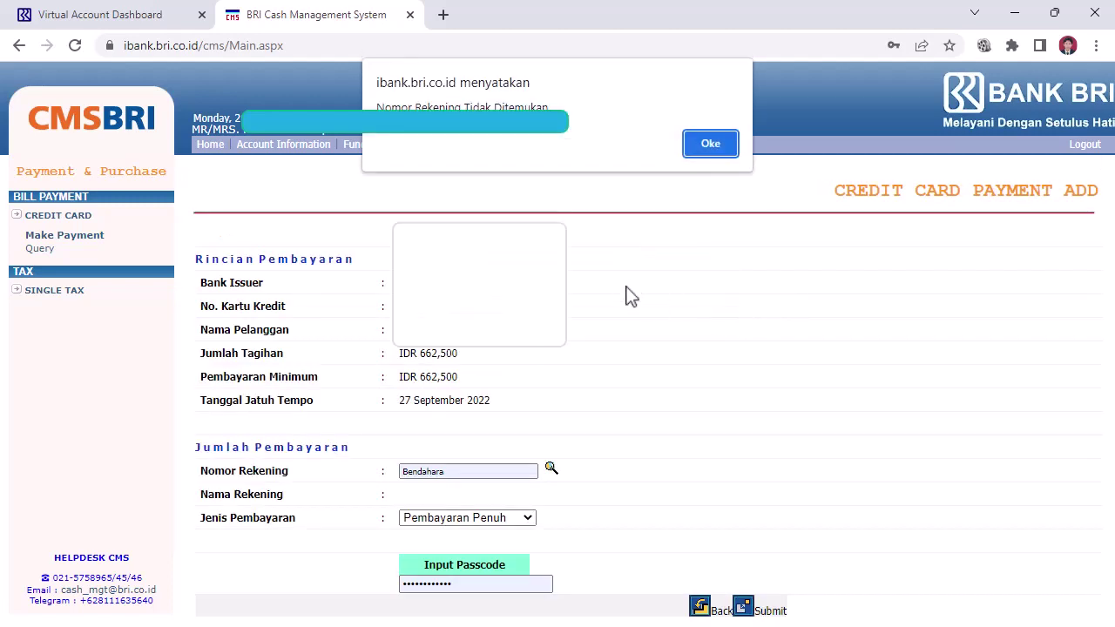
Dismiss the alert, select the listed account for Nomor Rekening and set Jenis Pembayaran to Pembayaran Penuh
click(715, 145)
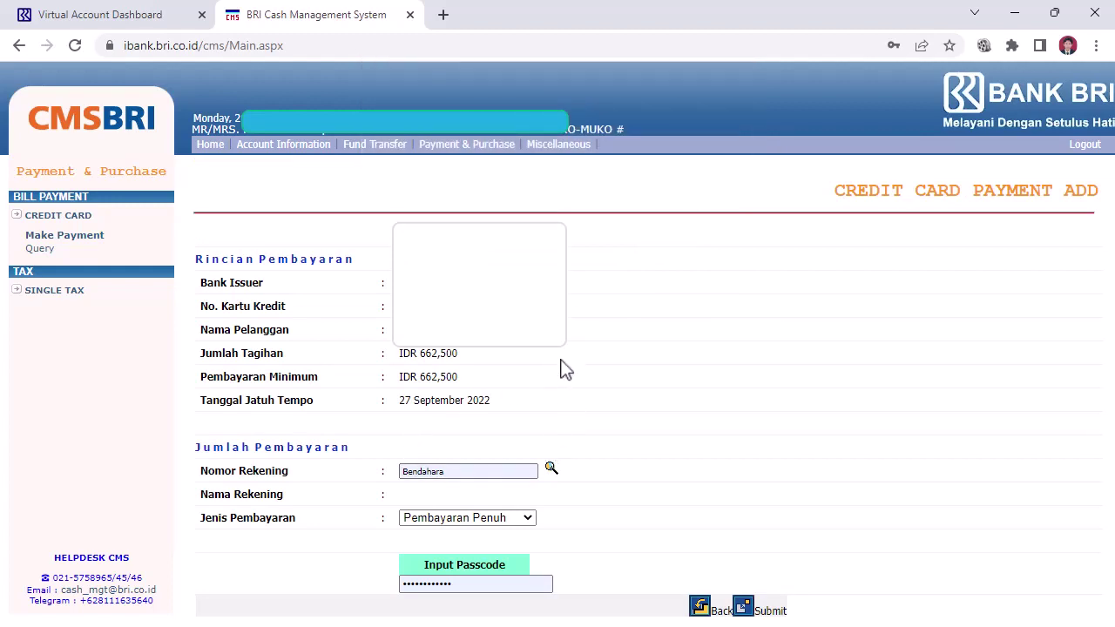
click(550, 471)
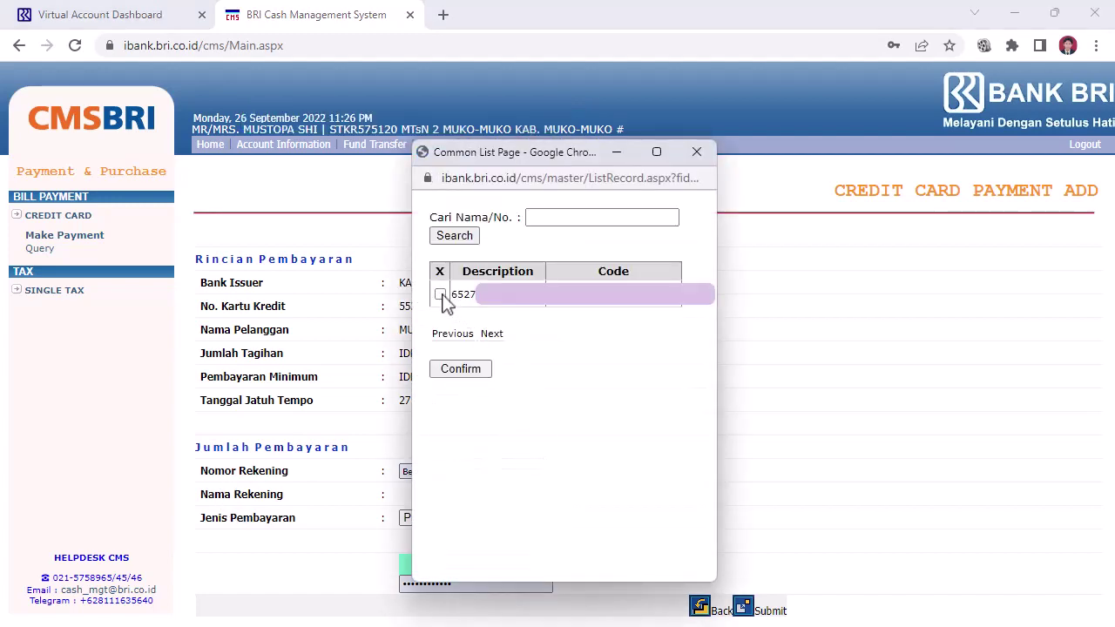
click(440, 295)
click(454, 371)
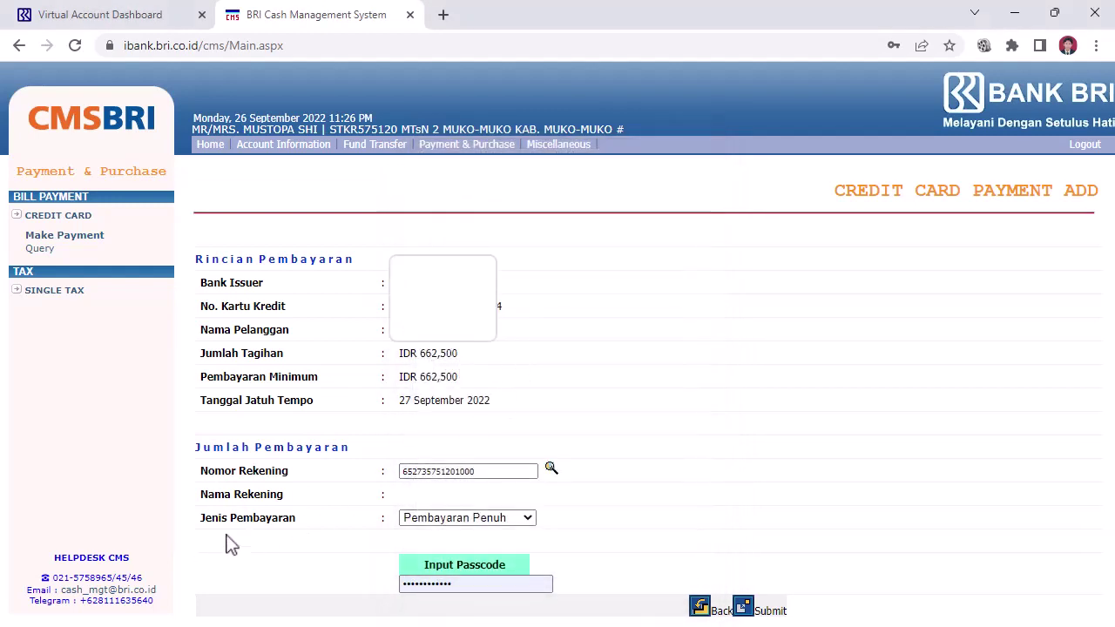
click(503, 520)
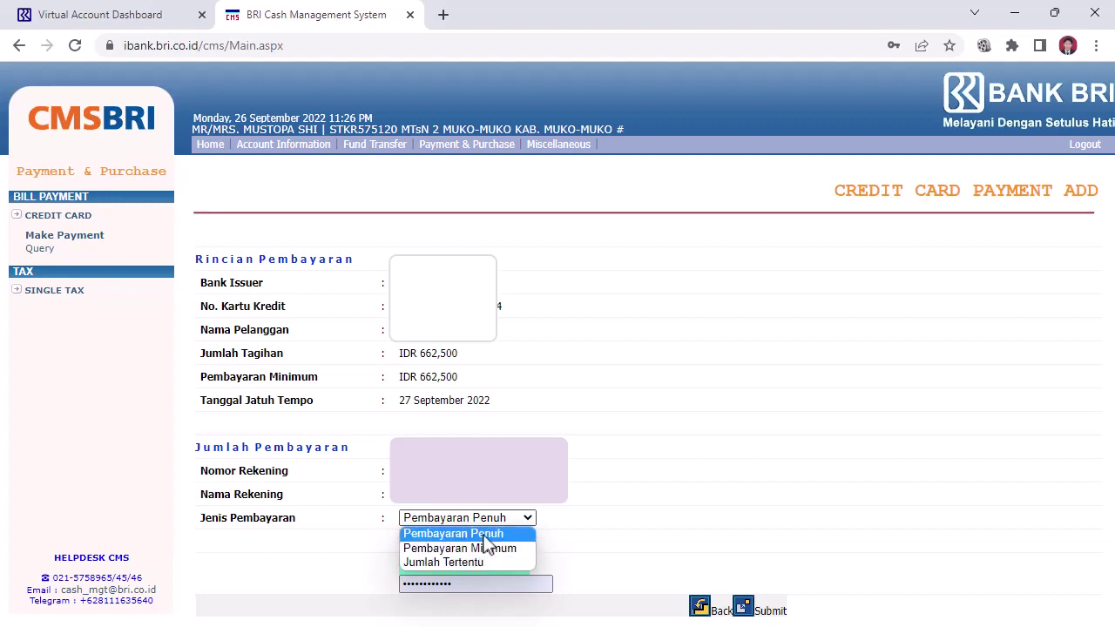
click(484, 535)
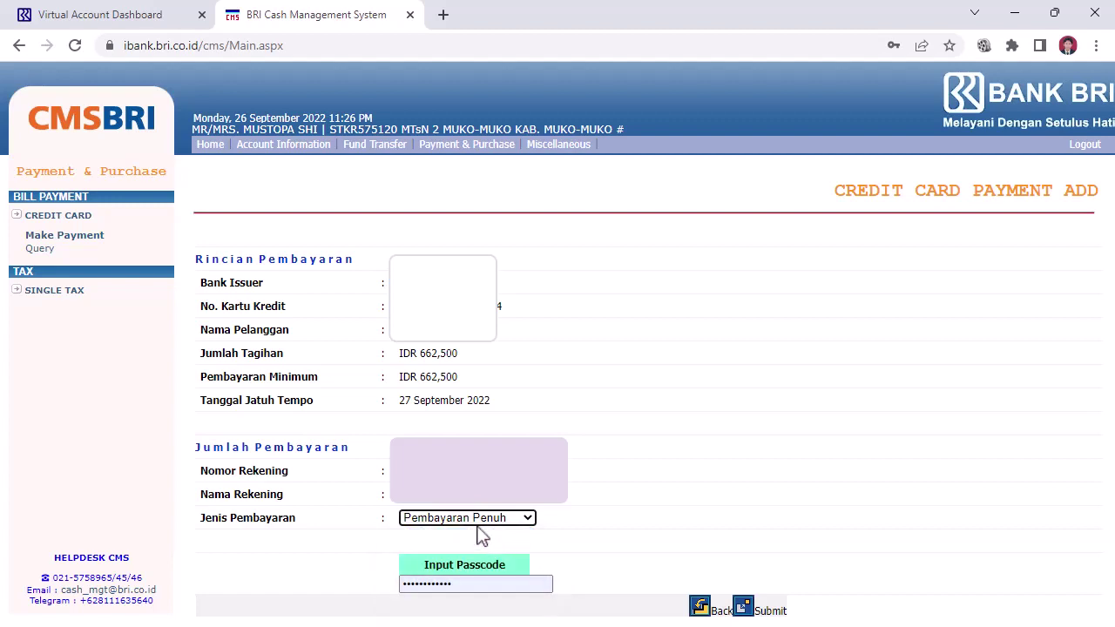
click(463, 525)
click(462, 532)
Replace the prefilled passcode in Input Passcode with the token passcode and submit the credit card payment
double_click(460, 585)
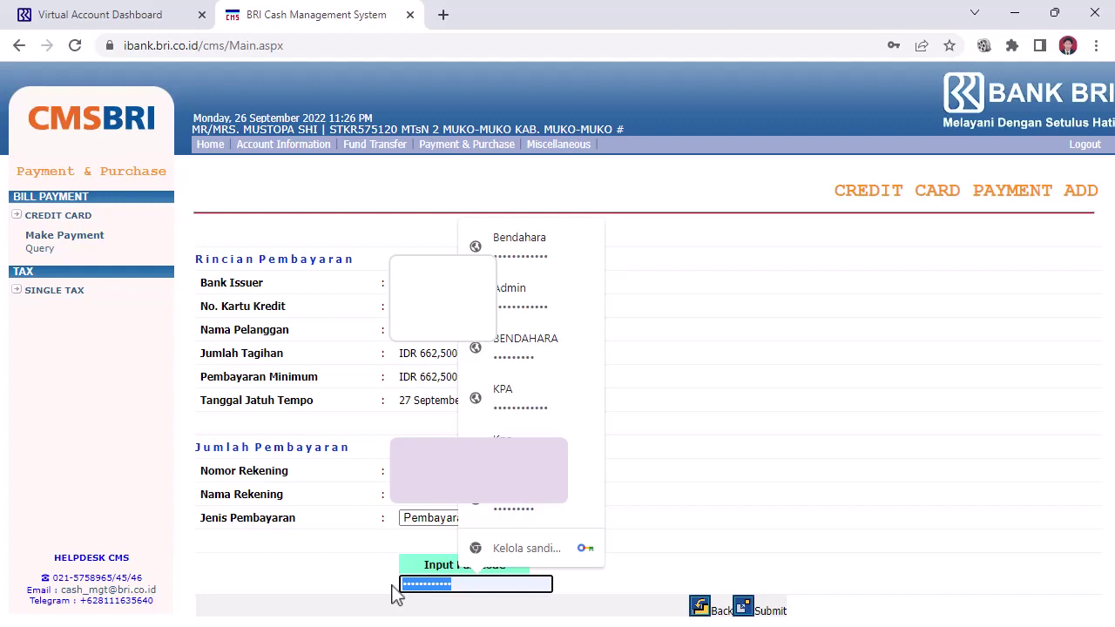
key(BackSpace)
text(••)
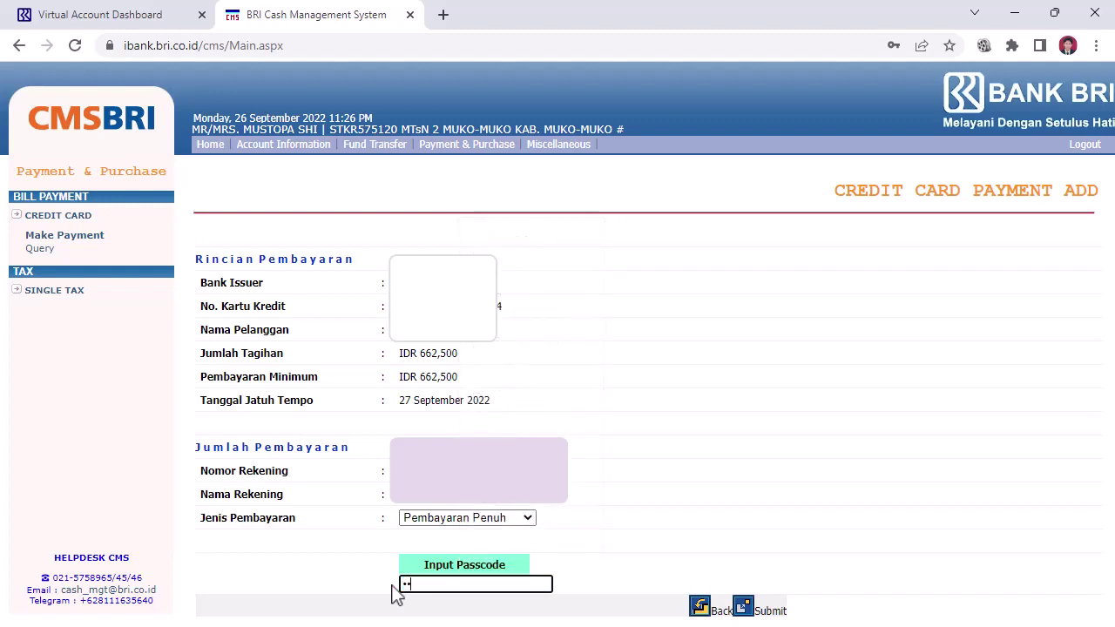
text(••)
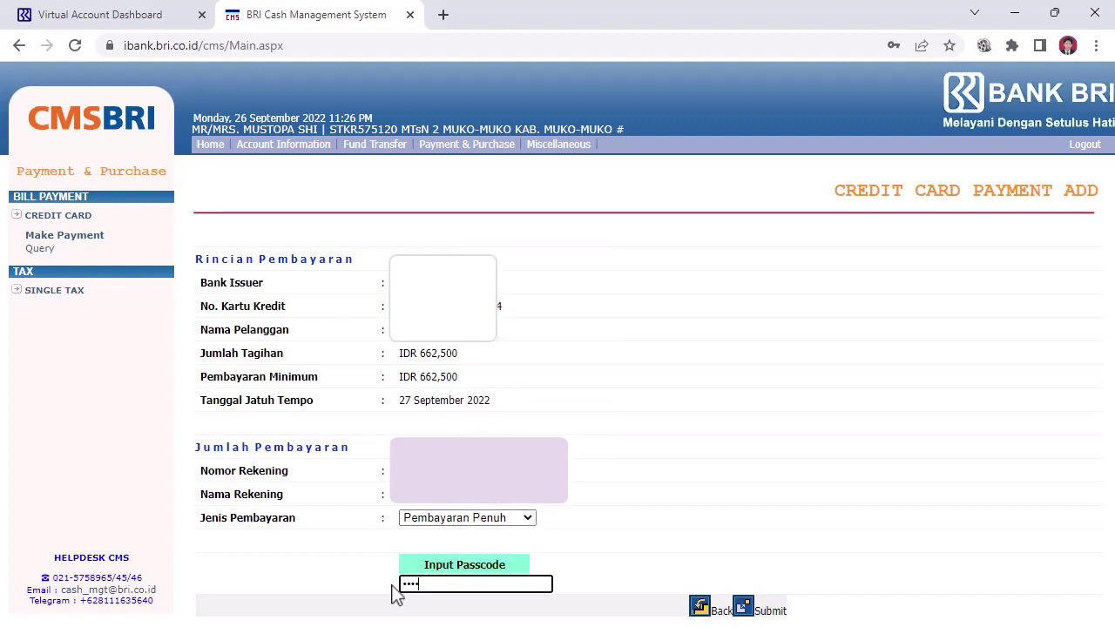
text(•)
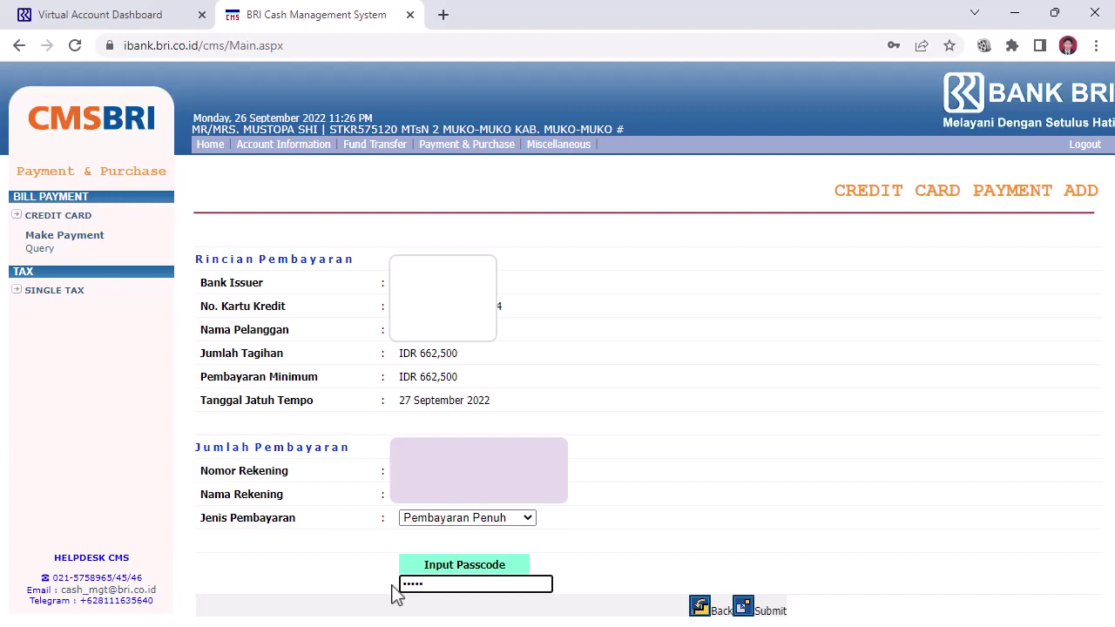
text(•••)
click(742, 607)
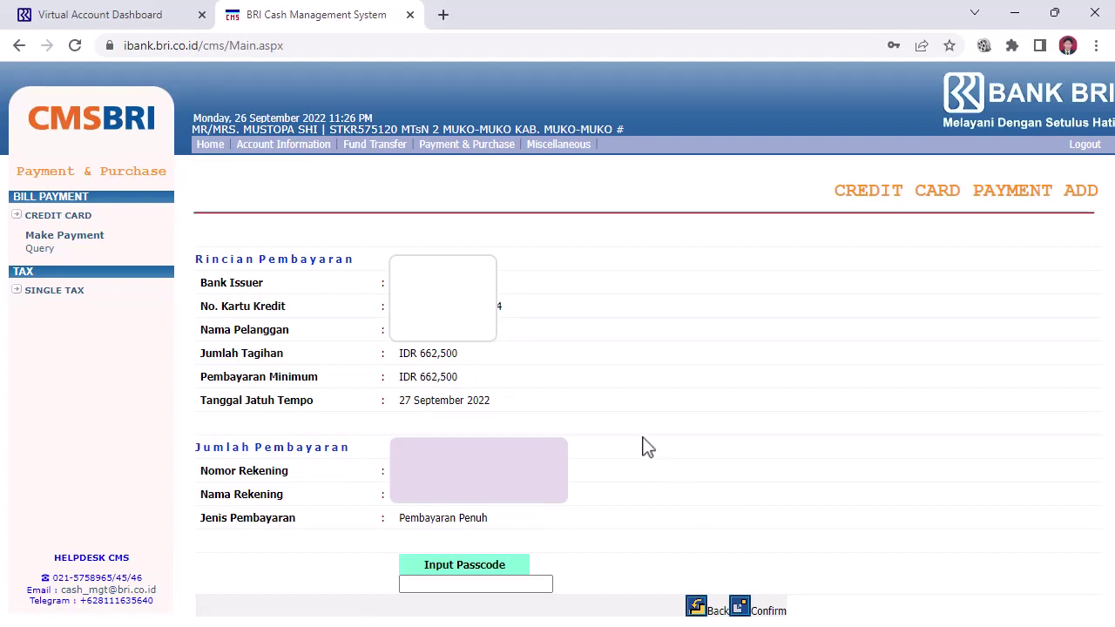
Enter the passcode in Input Passcode on the confirmation page and confirm the full credit card payment
click(448, 584)
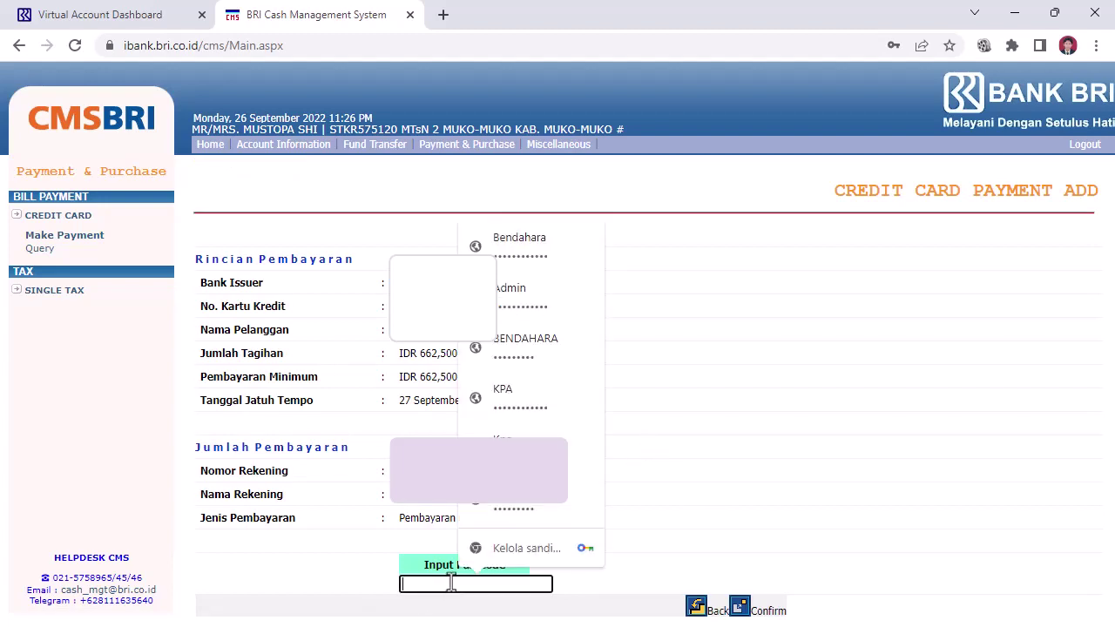
text(****)
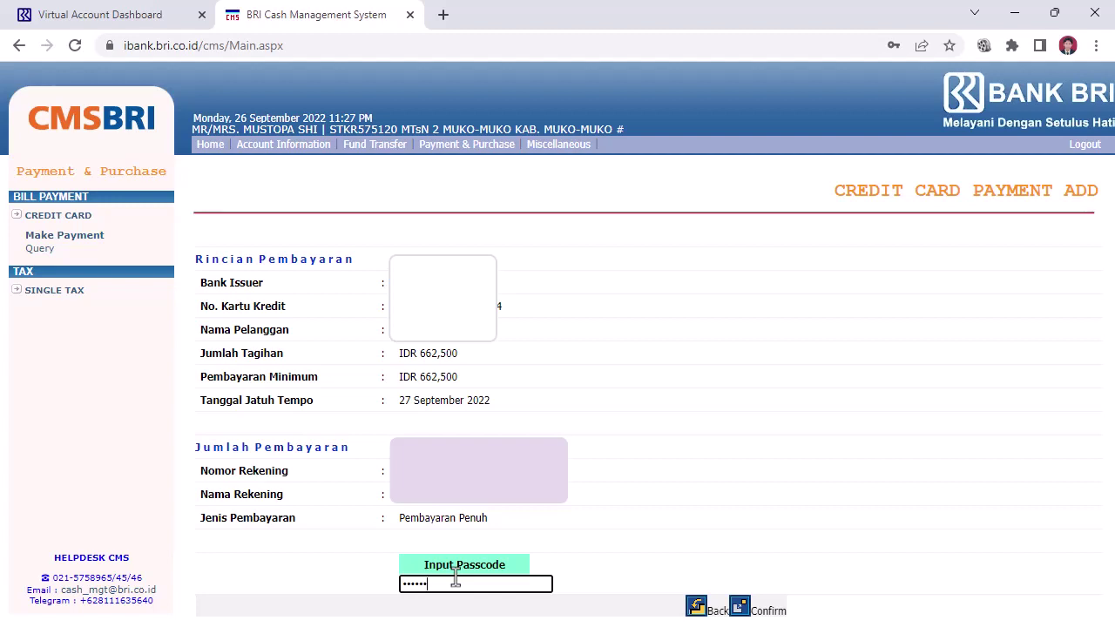
text(••)
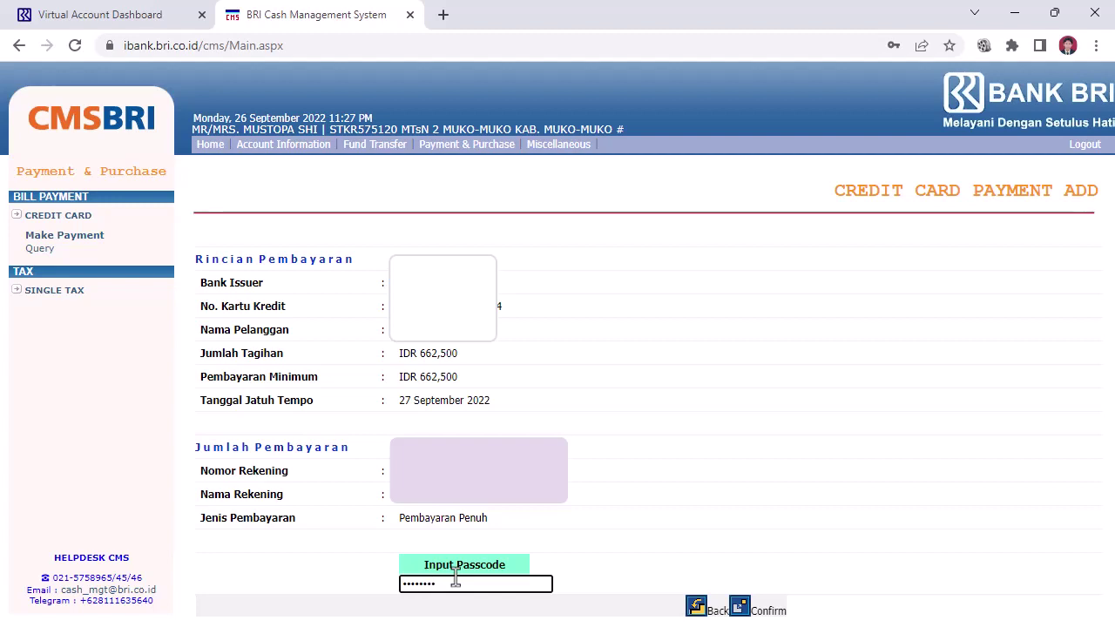
text(•)
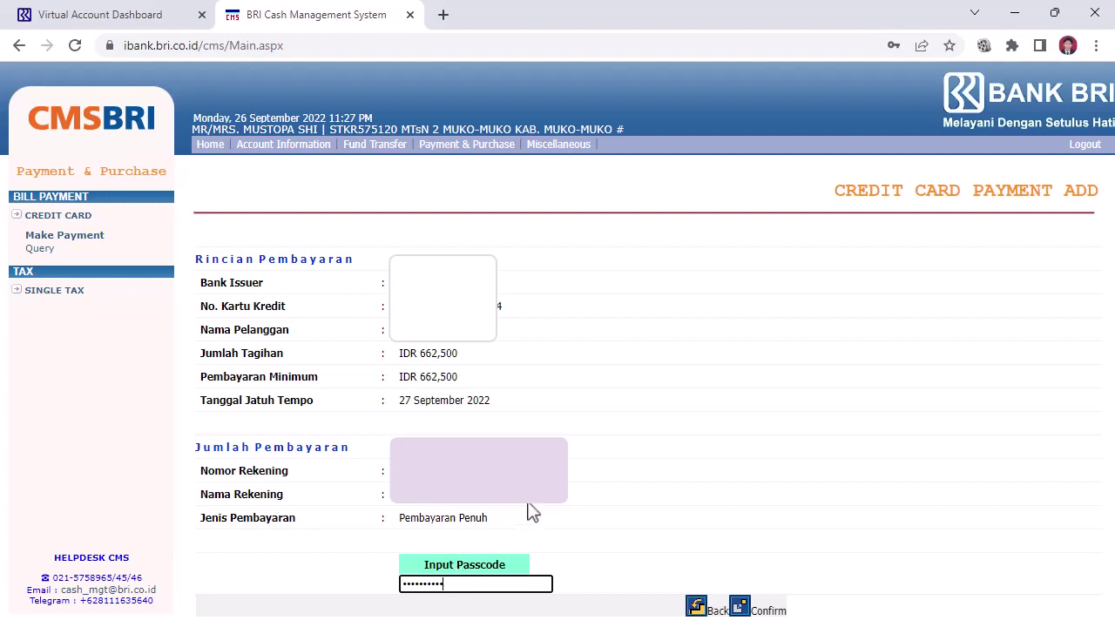
click(737, 603)
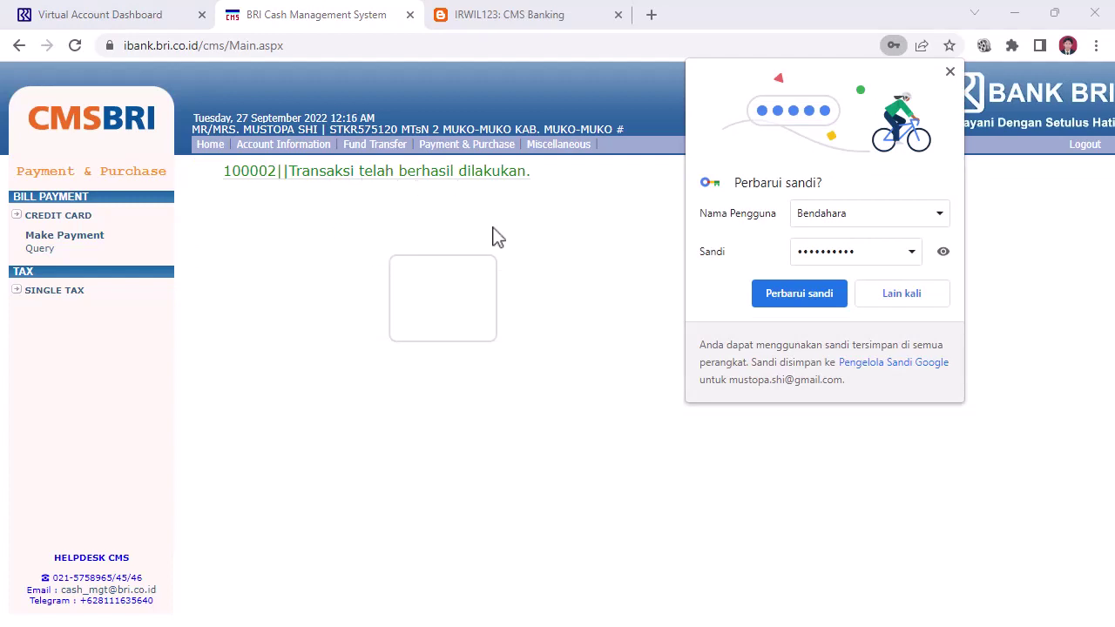
Decline the browser's offer to update the saved password, log out and close the Pengumuman announcement
click(901, 298)
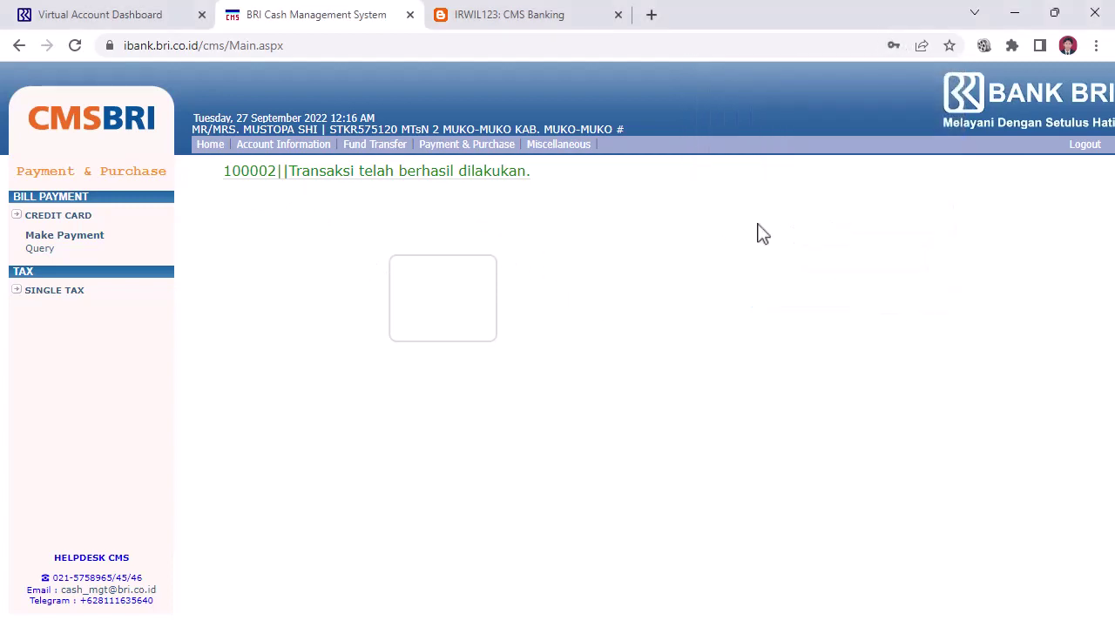
click(1079, 150)
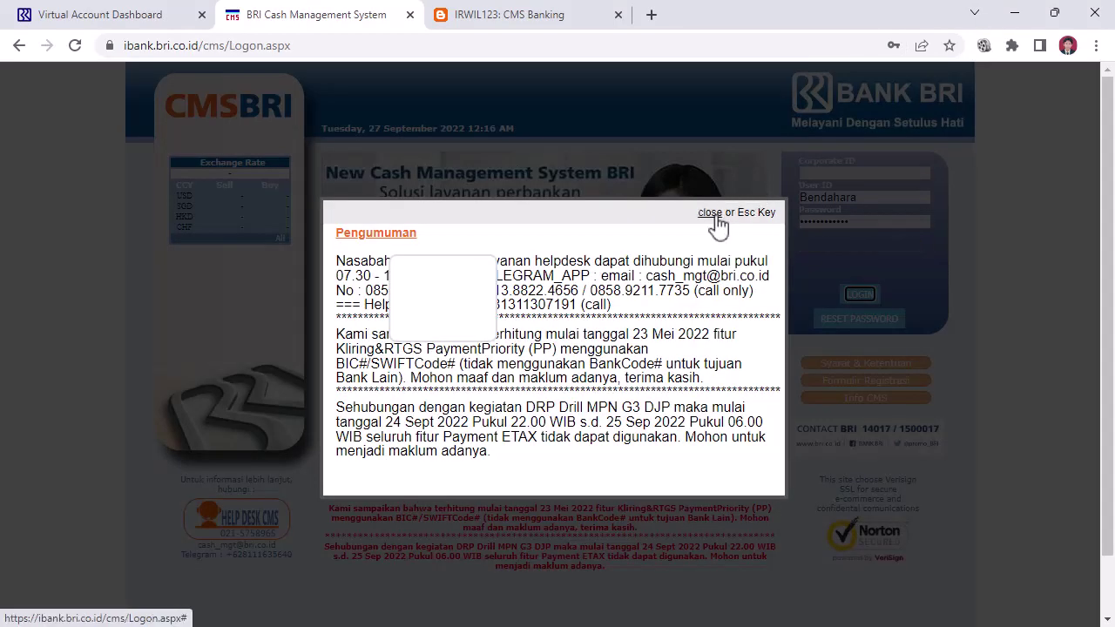
click(712, 215)
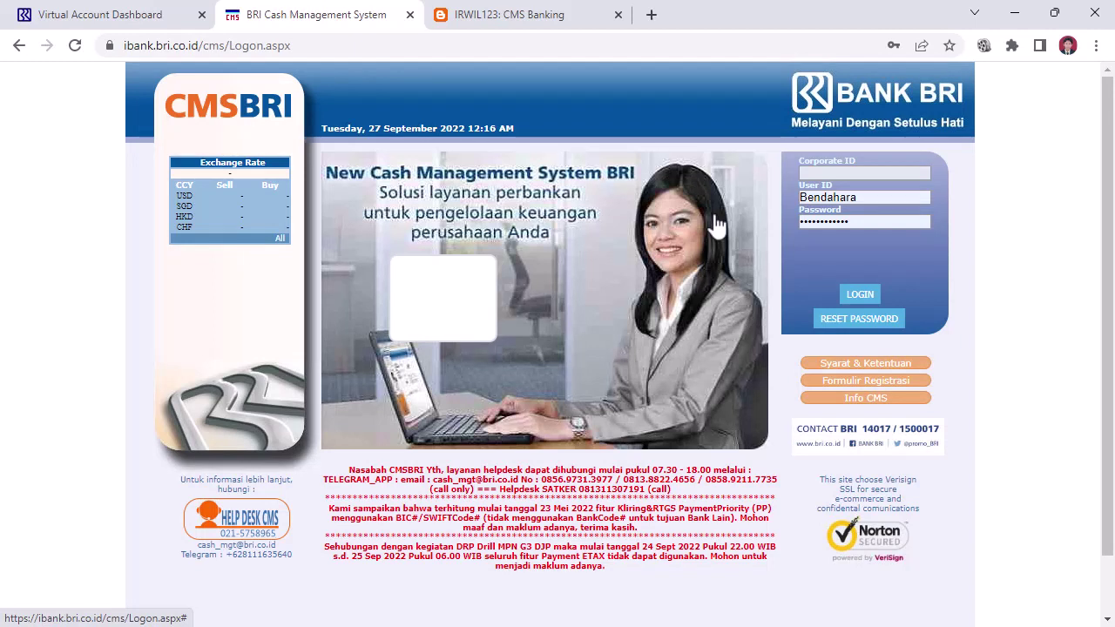
Log in with the saved Kemenag Corporate ID, the User ID Kpa and its saved password
click(833, 171)
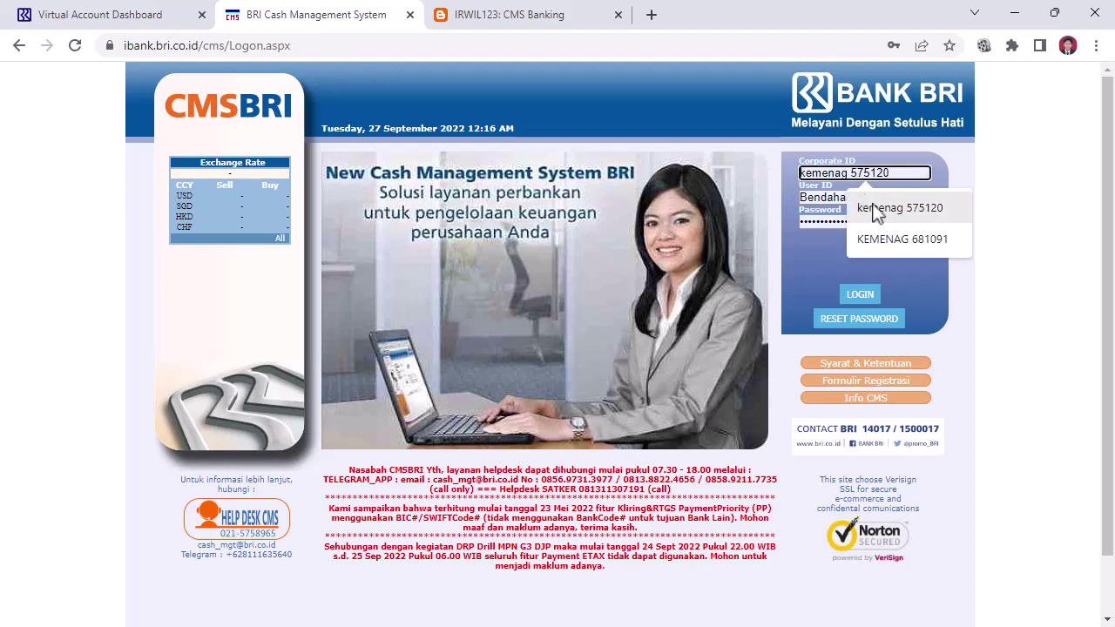
click(880, 208)
click(868, 198)
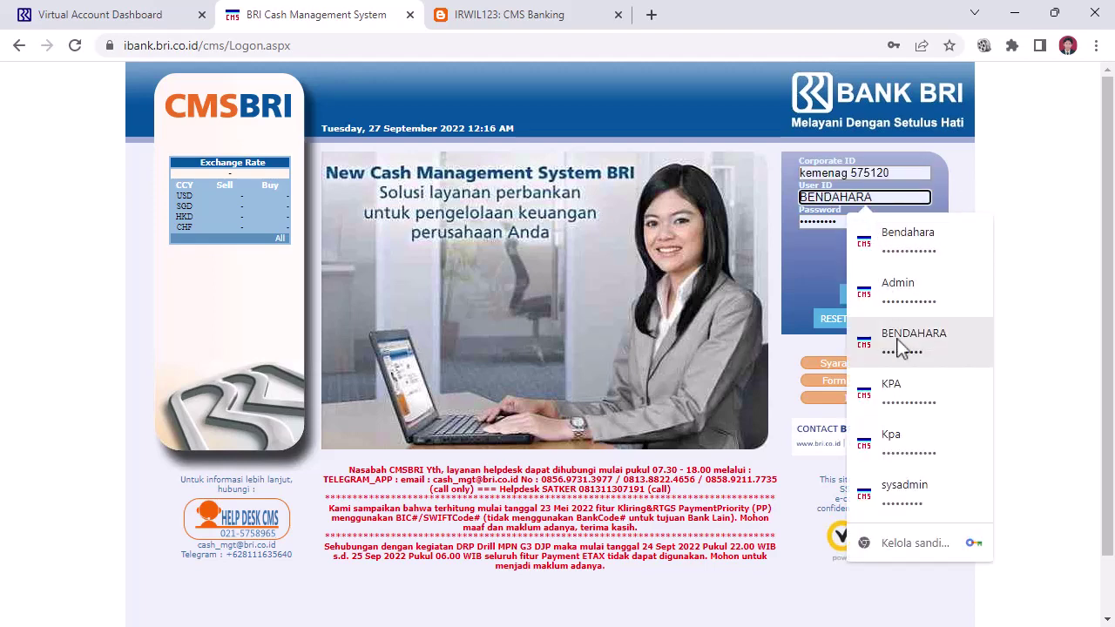
click(899, 441)
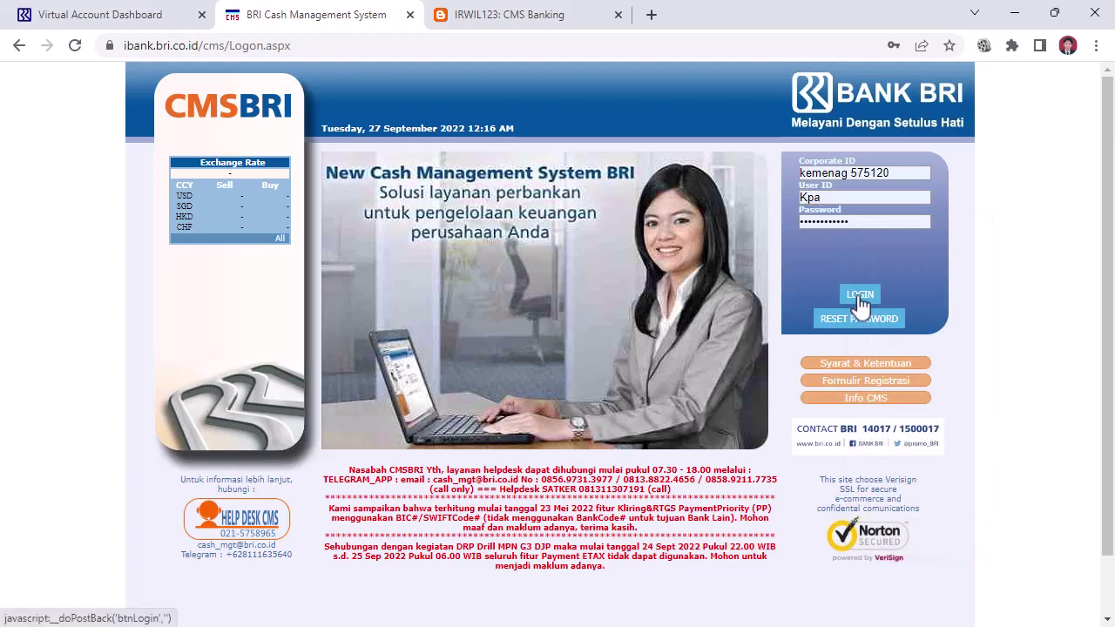
click(860, 295)
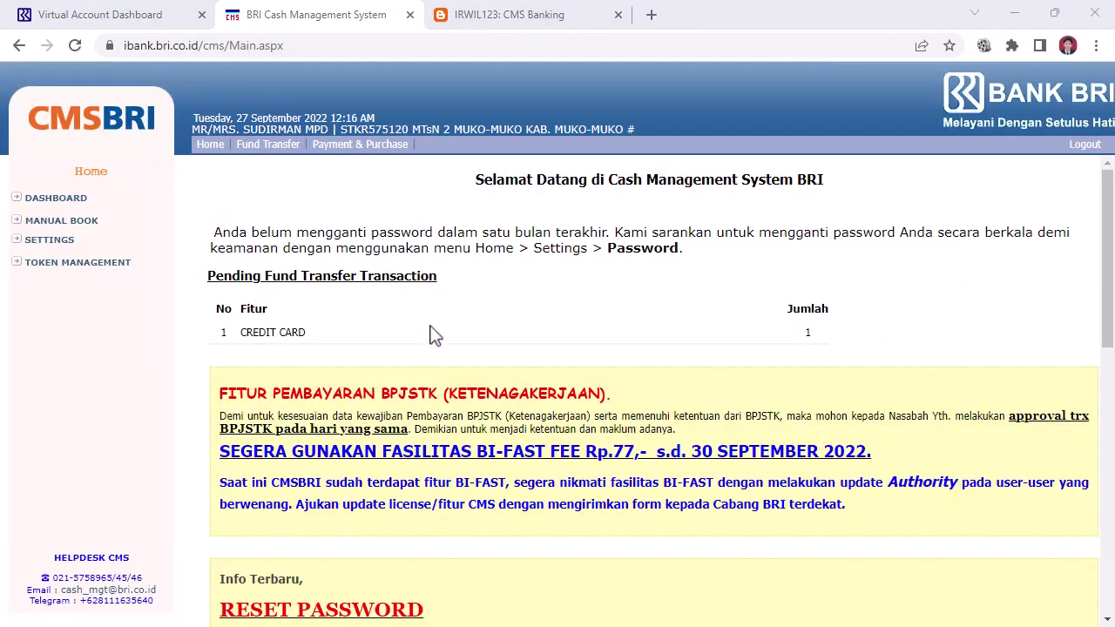
Open the verification list for credit card bill payments
click(332, 147)
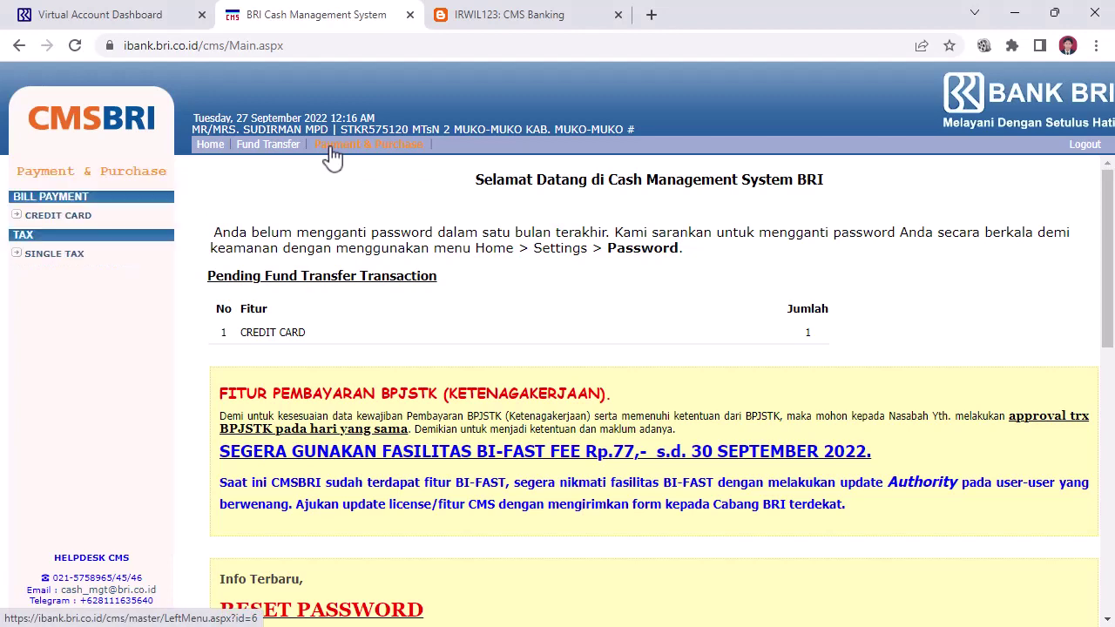
click(52, 218)
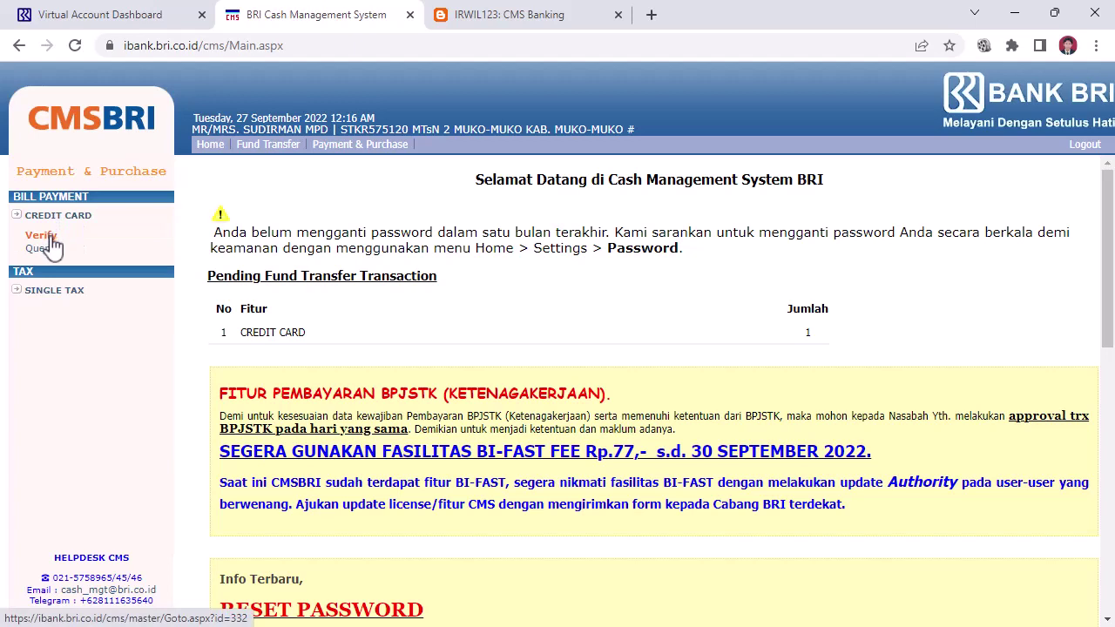
click(50, 243)
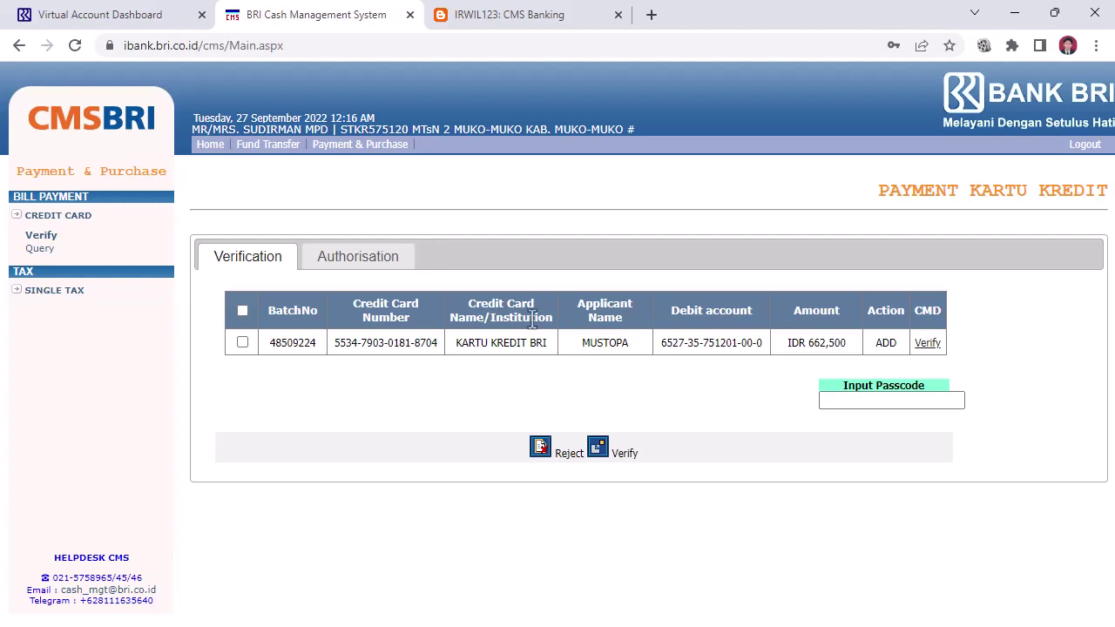
Select the pending credit card payment, enter the passcode in Input Passcode, open its verification page and decline the browser's password update
click(243, 343)
click(893, 399)
click(861, 403)
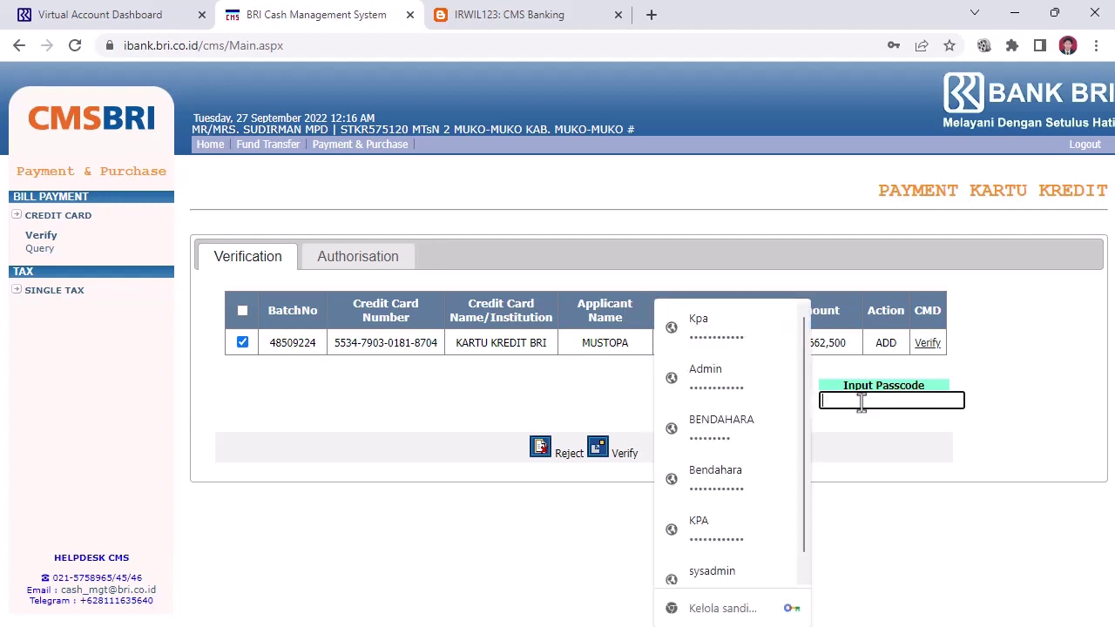
text(••••)
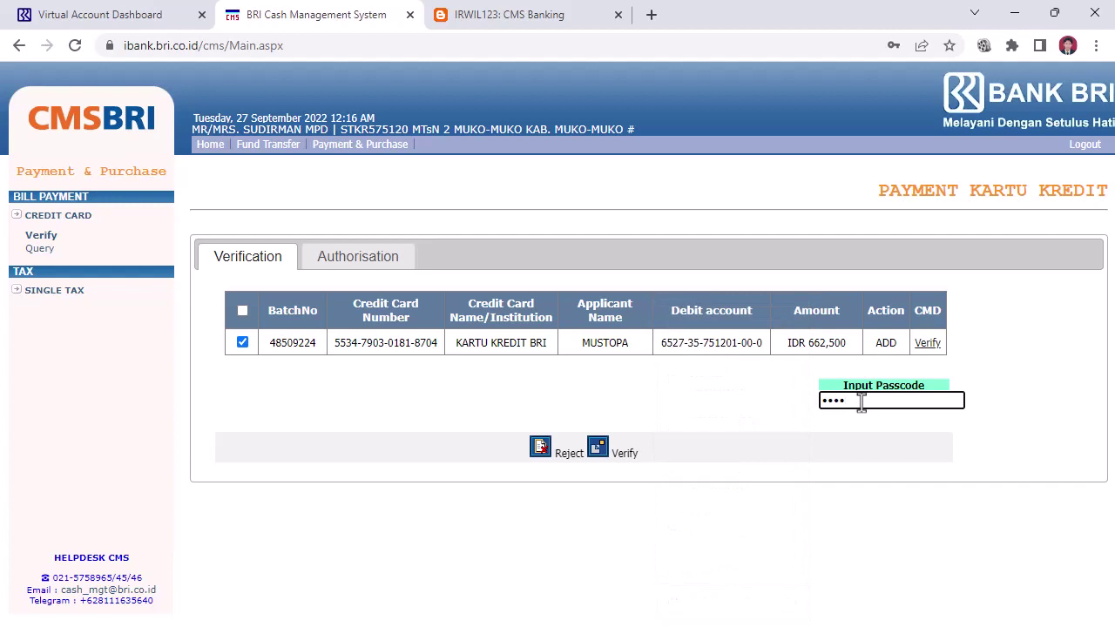
text(•••••)
click(928, 343)
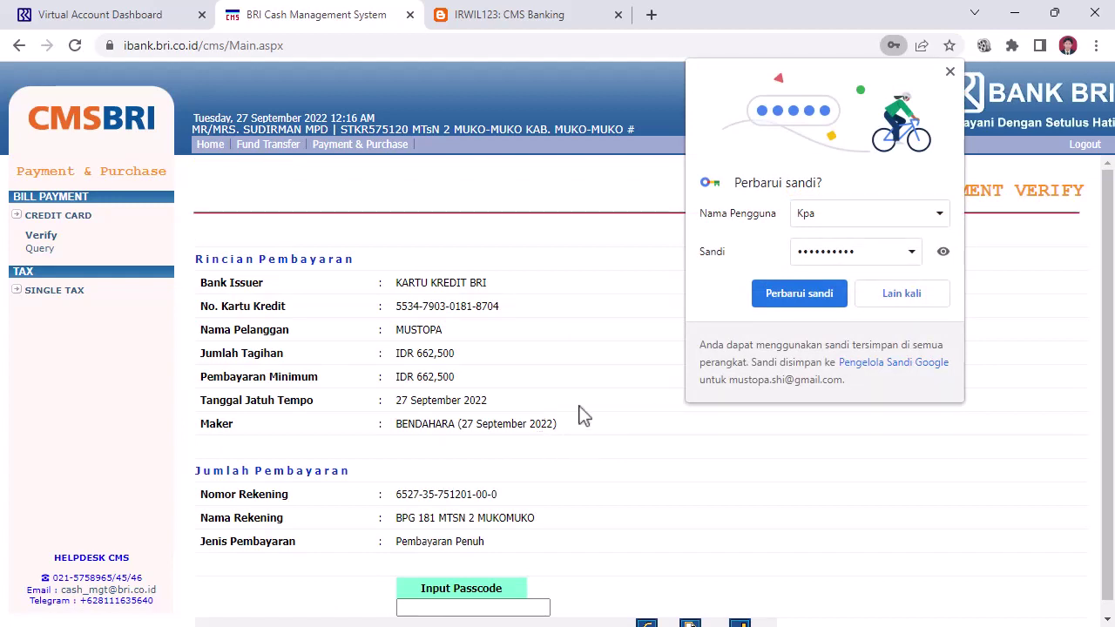
click(900, 296)
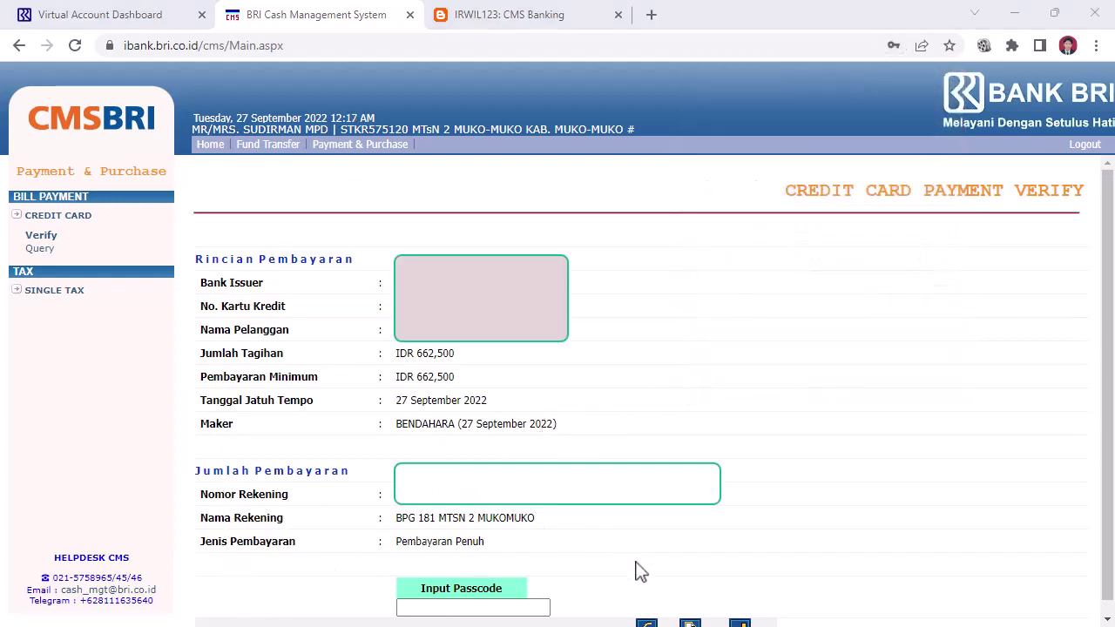
Enter the passcode in Input Passcode on the payment verification page, verify the payment and decline the browser's password update
scroll(713, 393, down, 1)
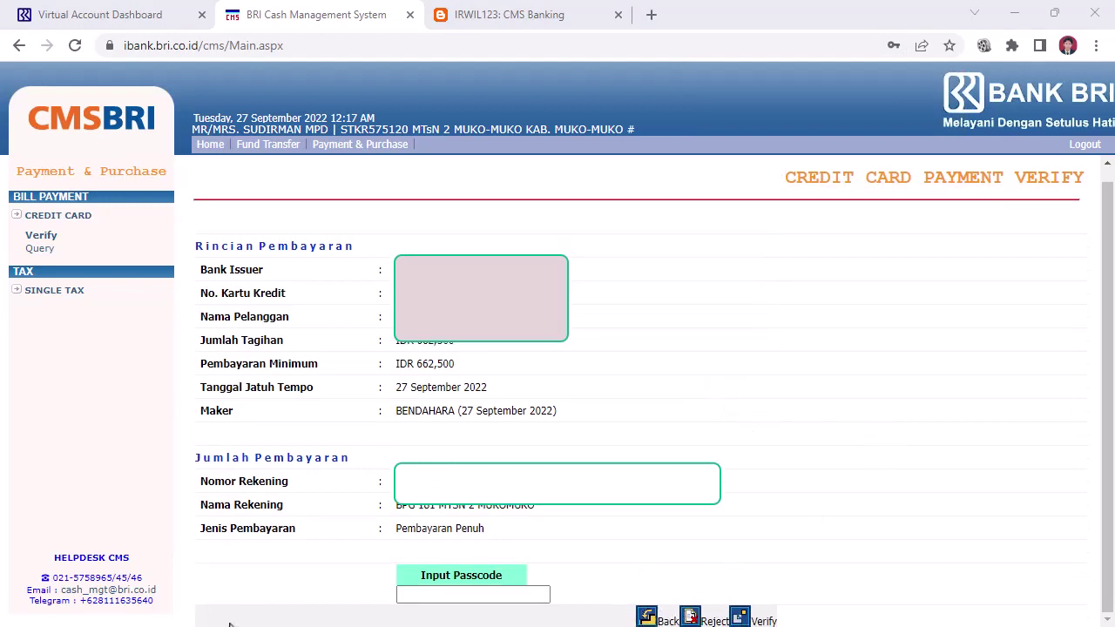
click(432, 596)
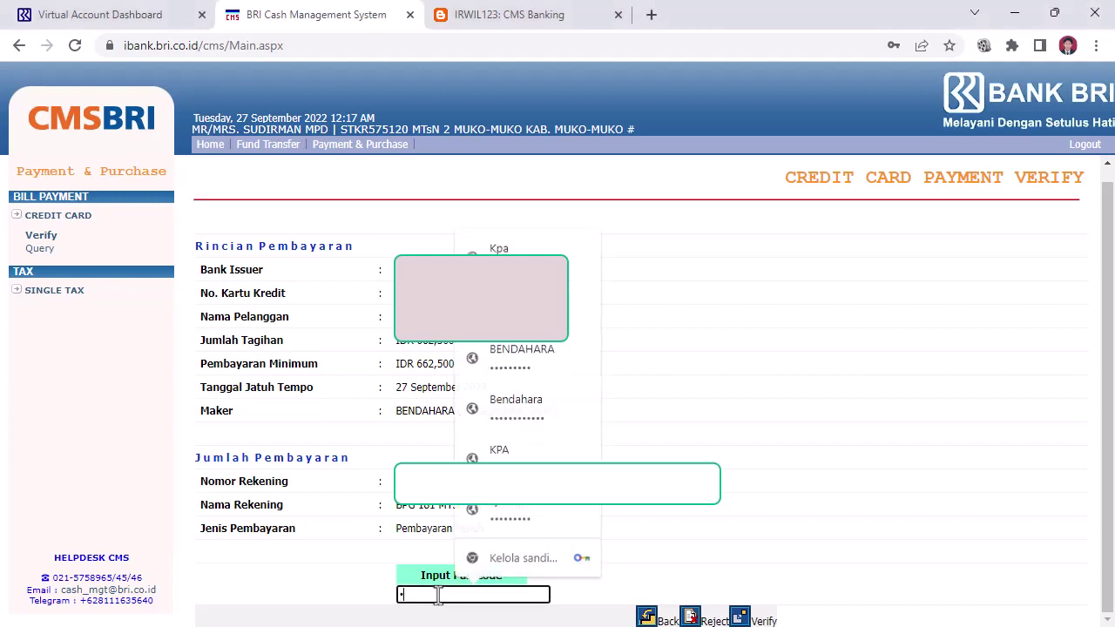
text(••••)
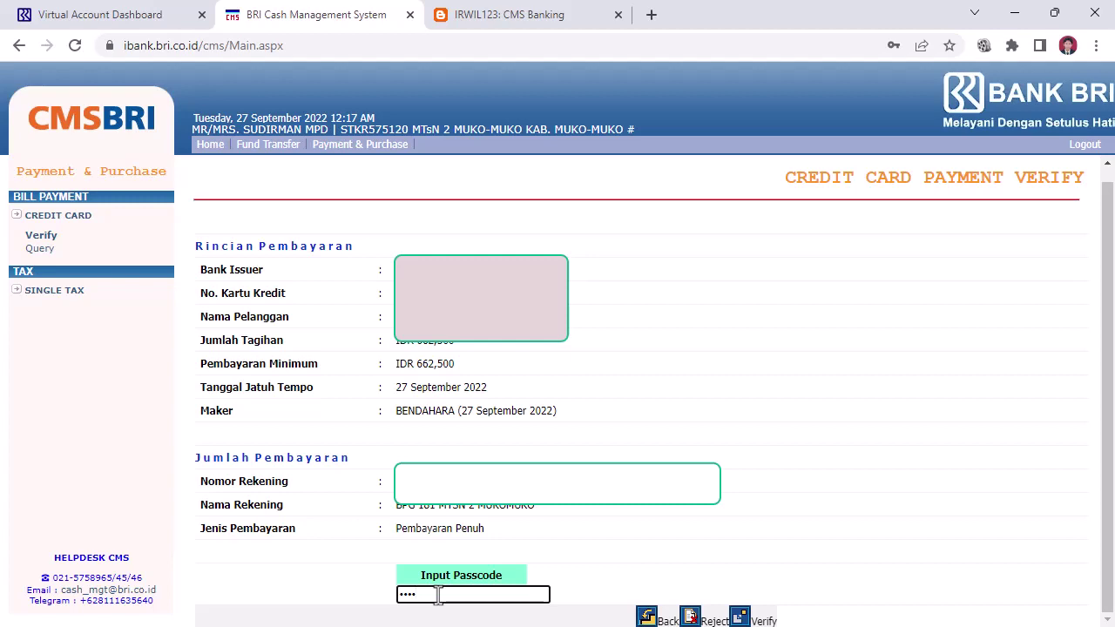
text(••••)
click(739, 618)
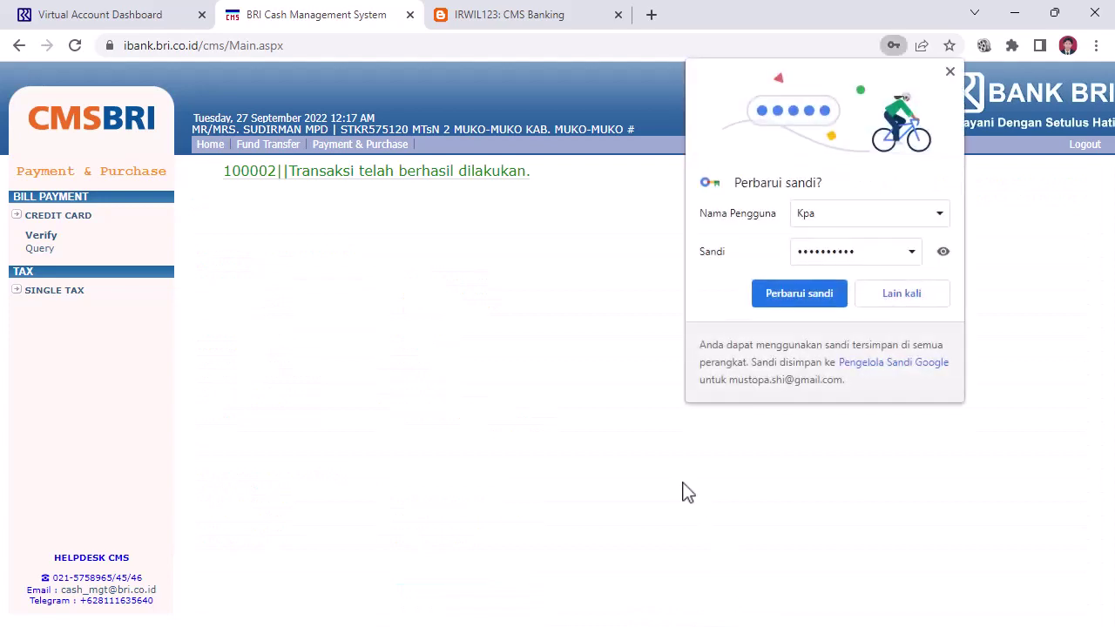
click(910, 297)
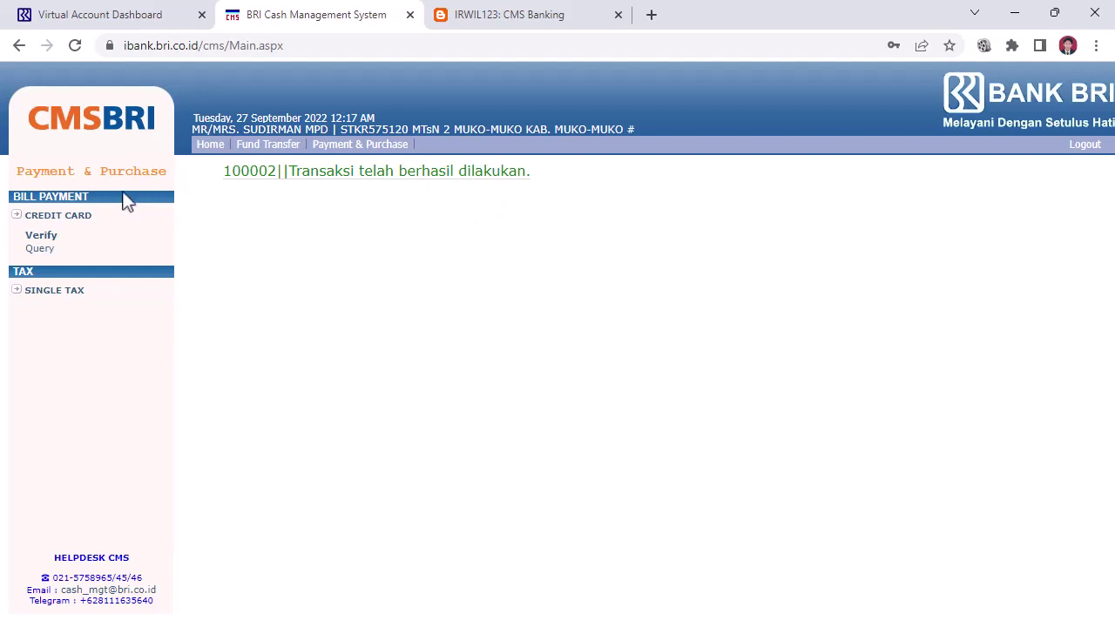
Reopen the credit card verification page and display the payments listed for Authorisation
click(50, 242)
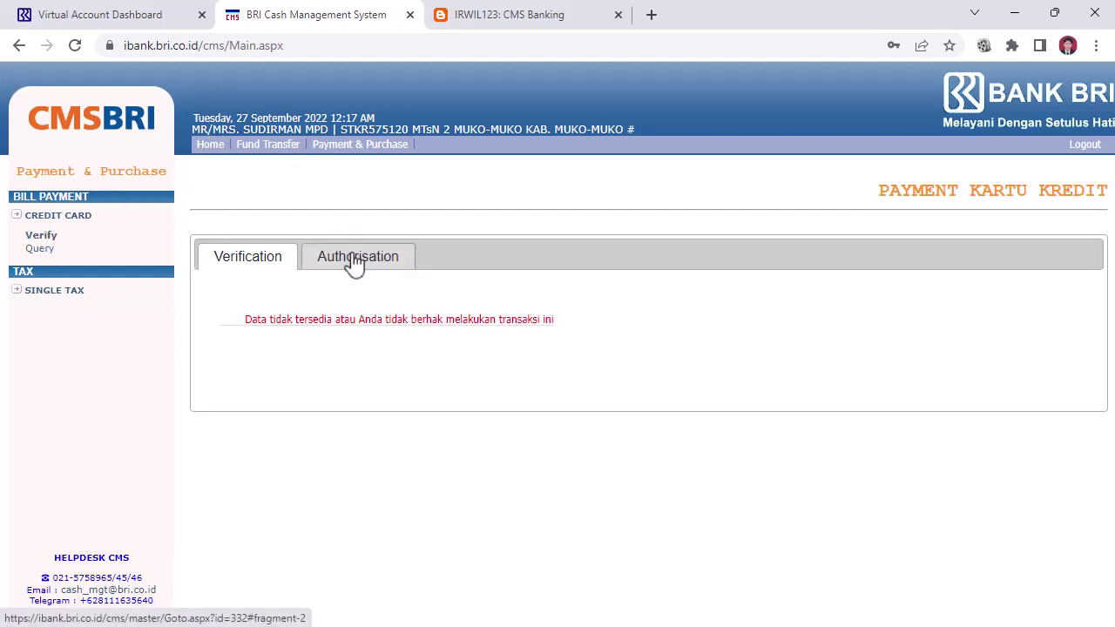
click(354, 263)
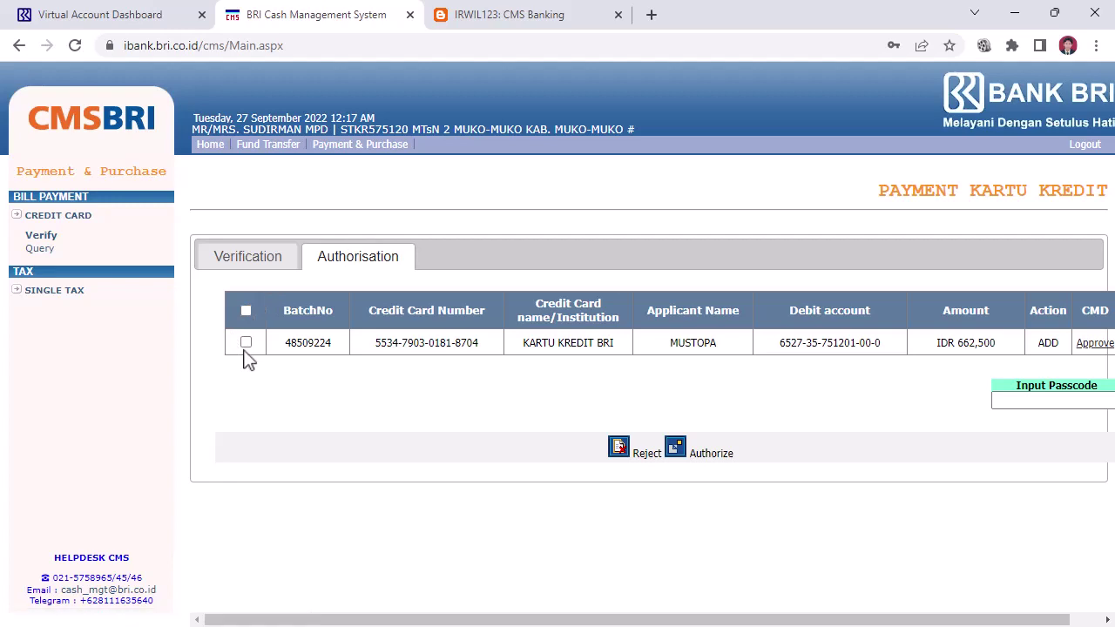
click(256, 270)
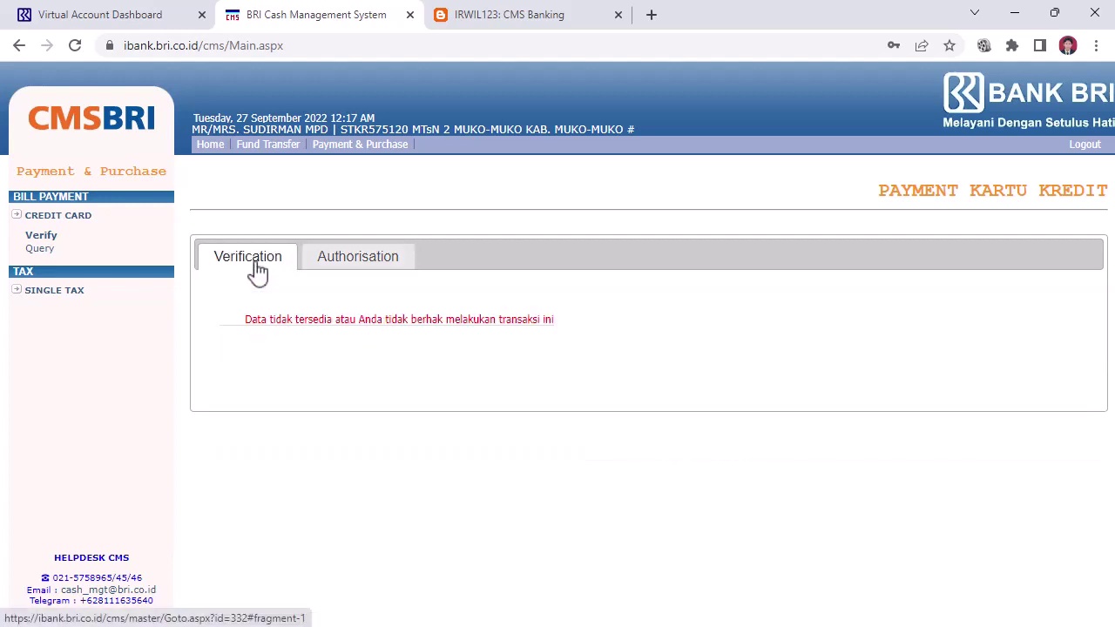
click(336, 260)
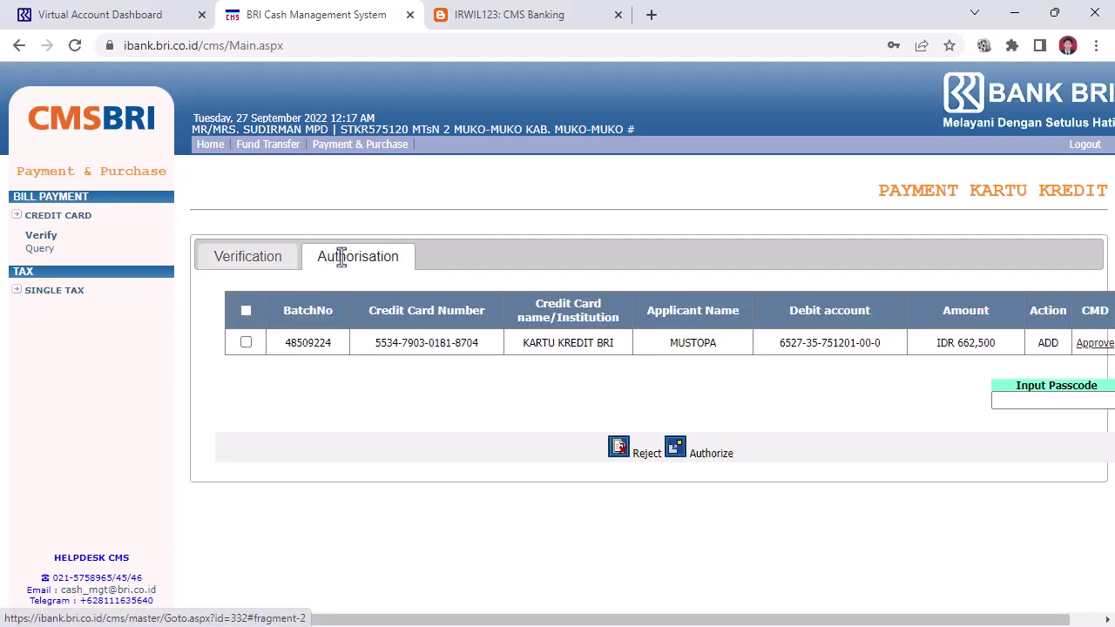
Select the payment awaiting authorisation, enter the passcode in Input Passcode, open its approval page and decline the browser's password update
click(246, 343)
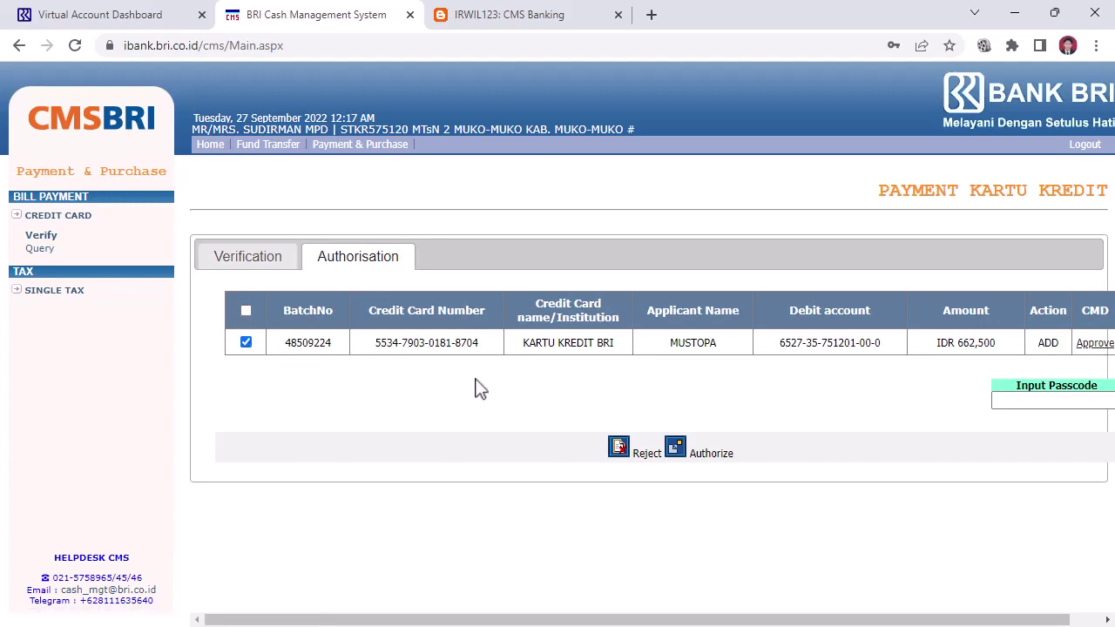
click(1008, 400)
click(1017, 399)
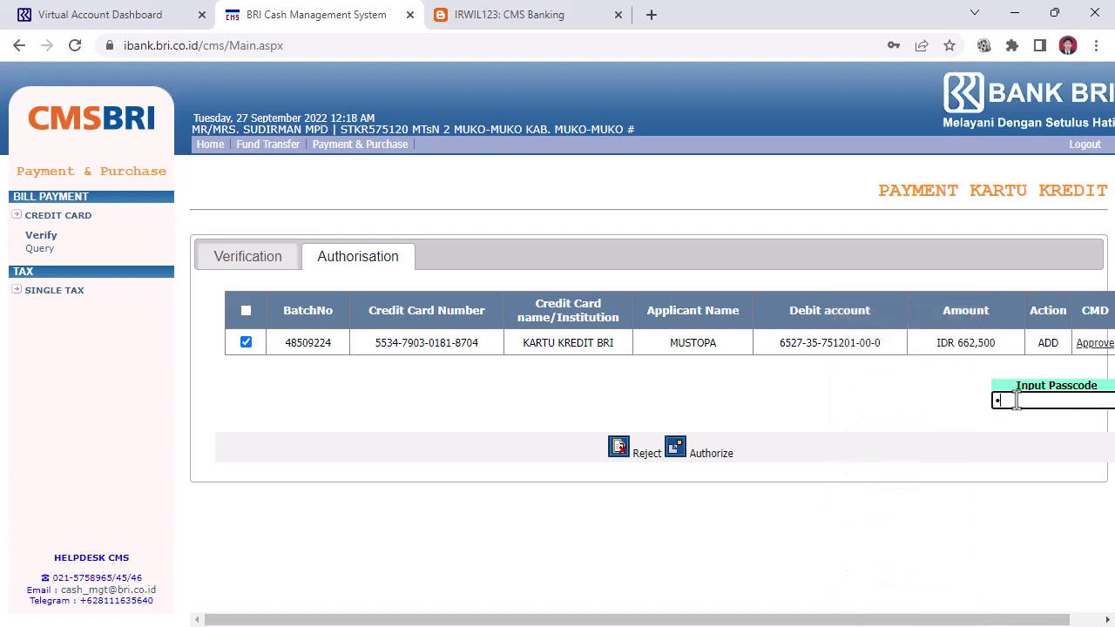
text(•••••••••)
click(1092, 348)
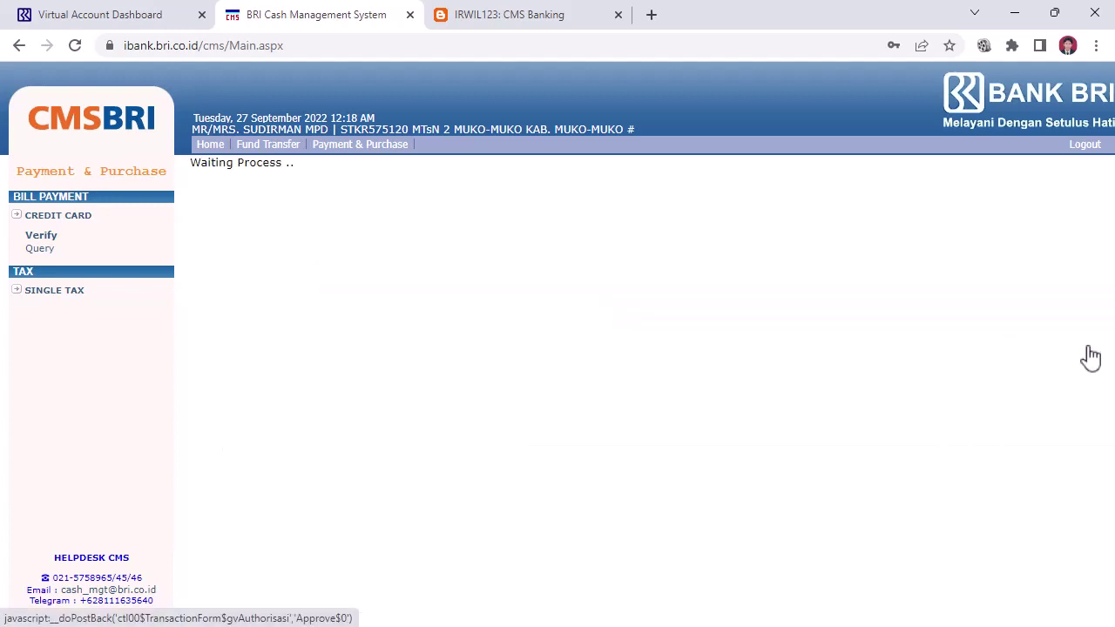
click(901, 294)
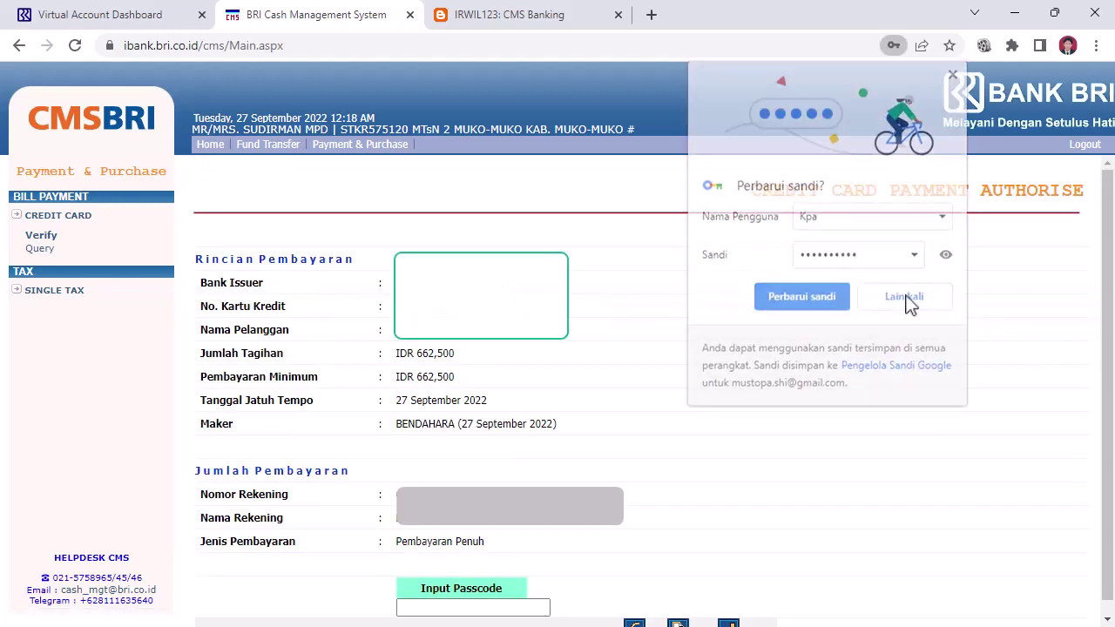
Enter the passcode in Input Passcode on the authorisation page, approve the payment and decline the browser's password update
scroll(640, 472, down, 1)
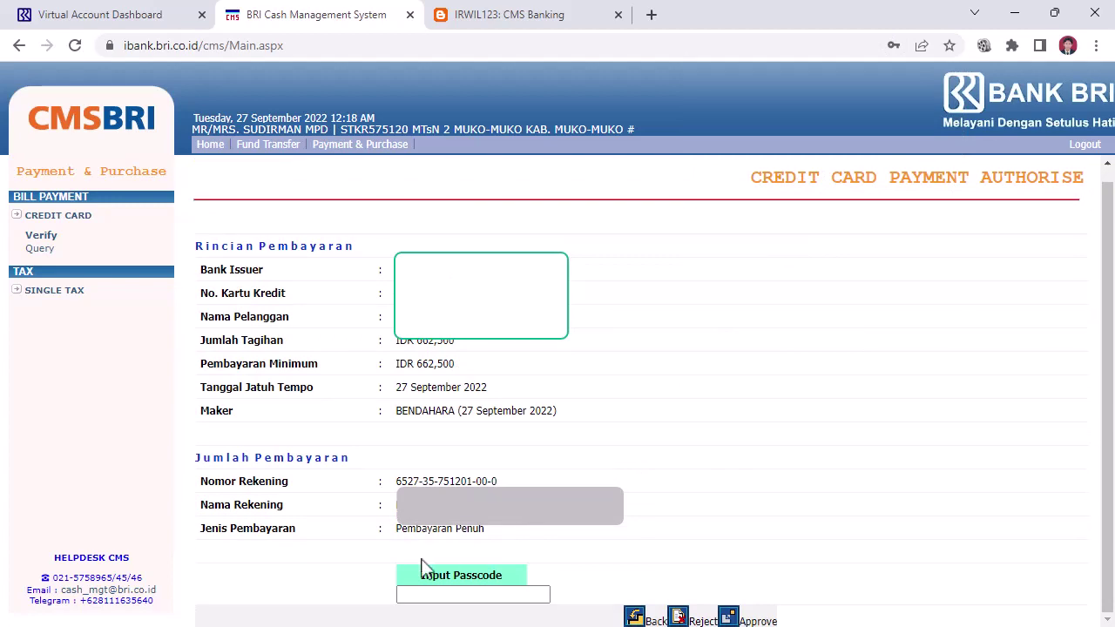
click(415, 594)
click(416, 593)
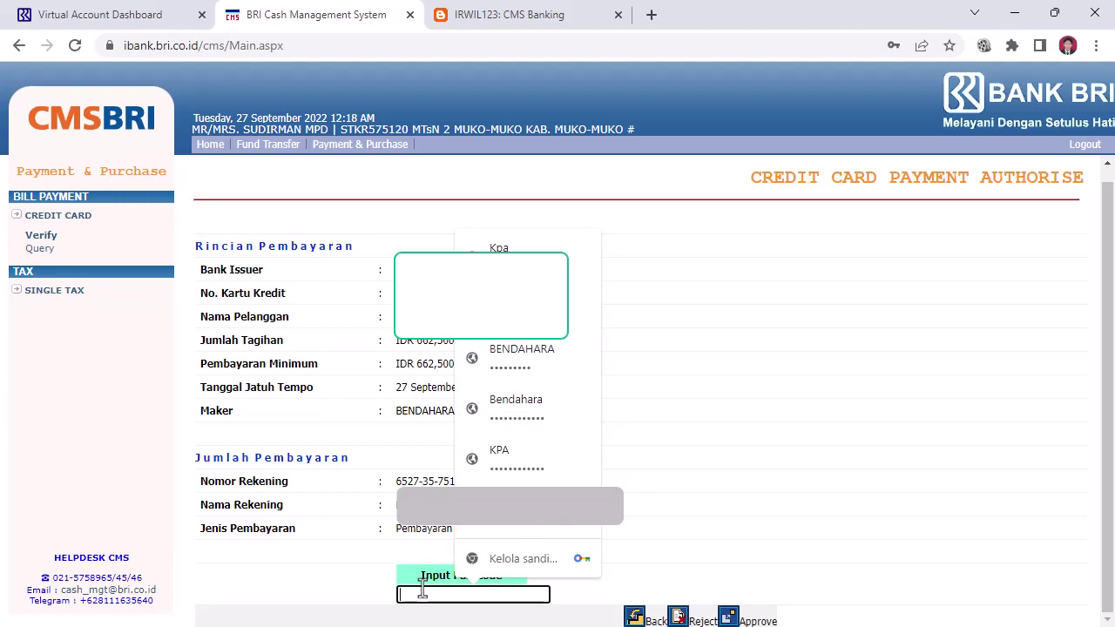
text(••••)
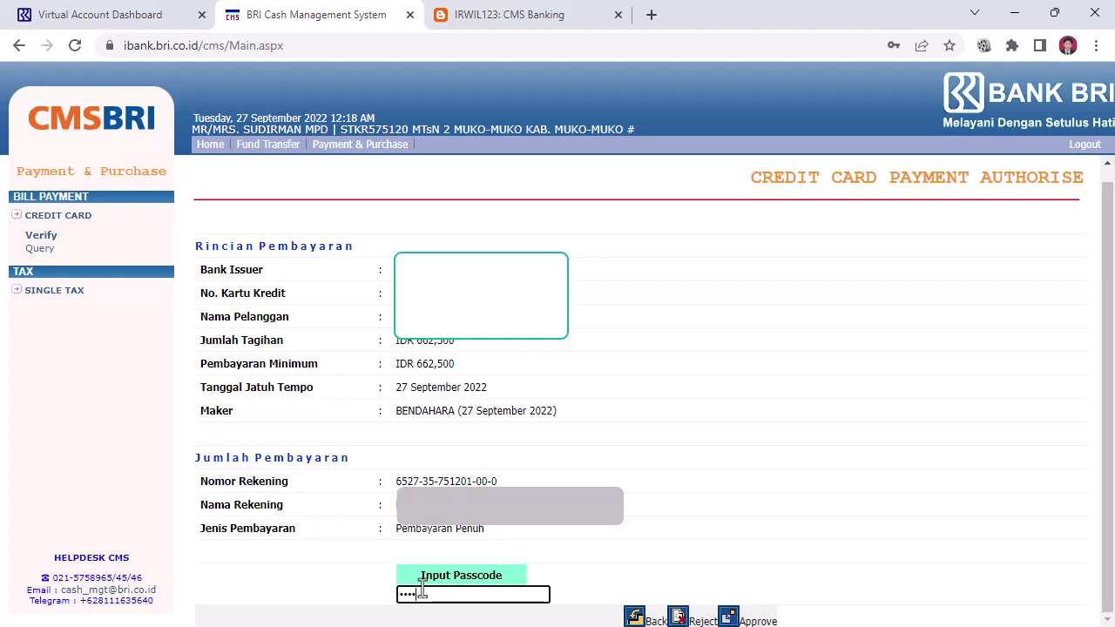
text(••)
click(741, 621)
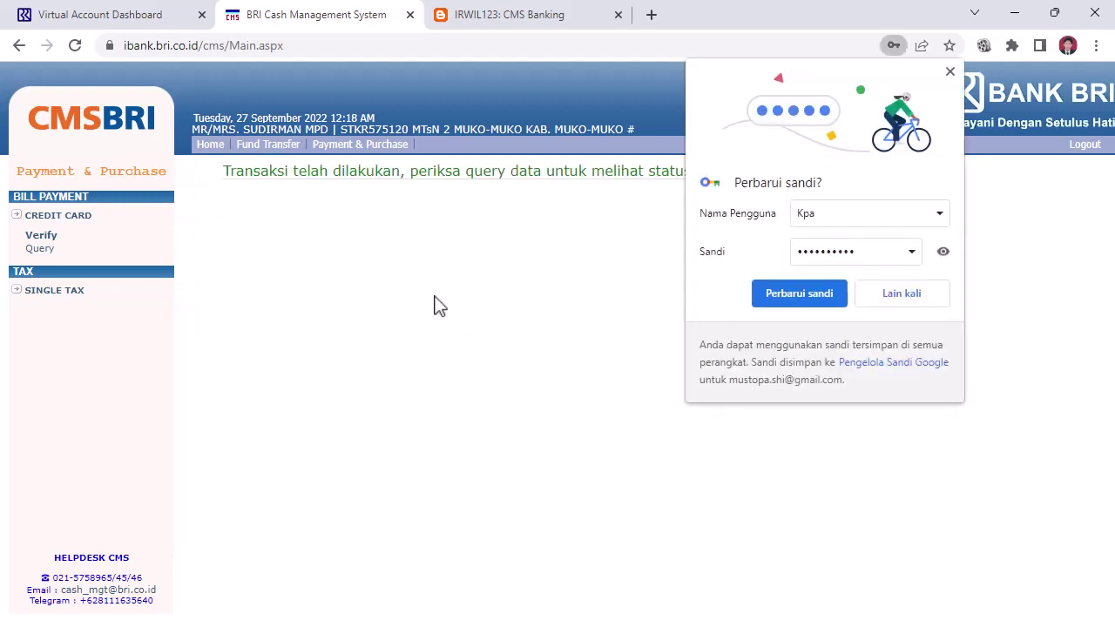
click(891, 298)
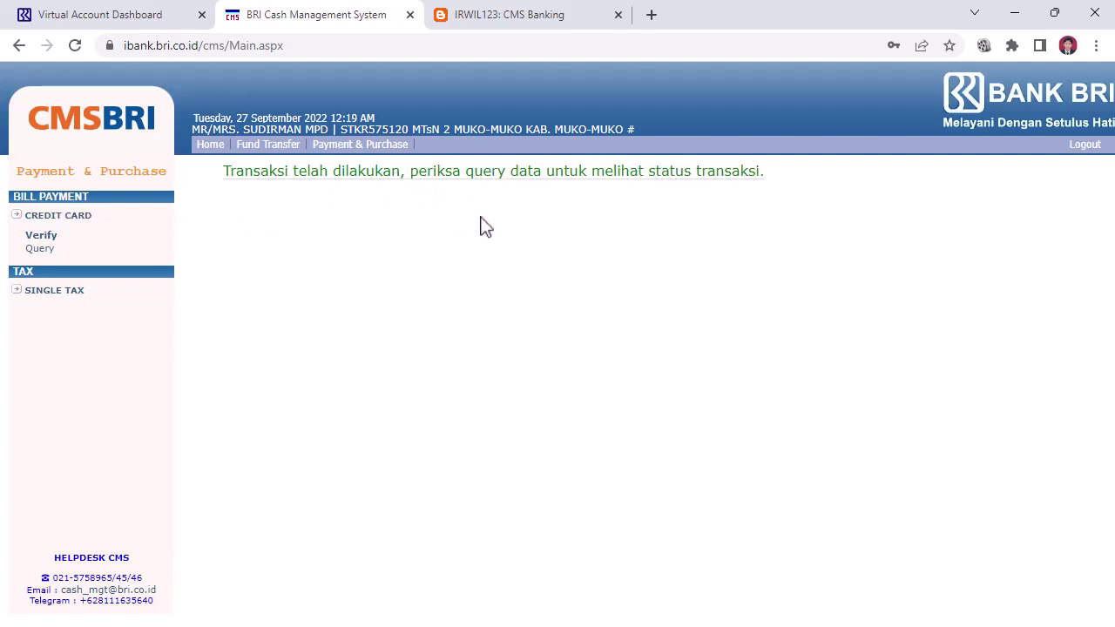
Query the completed credit card payments for 27/09/2022 and open the listed payment's details
click(41, 253)
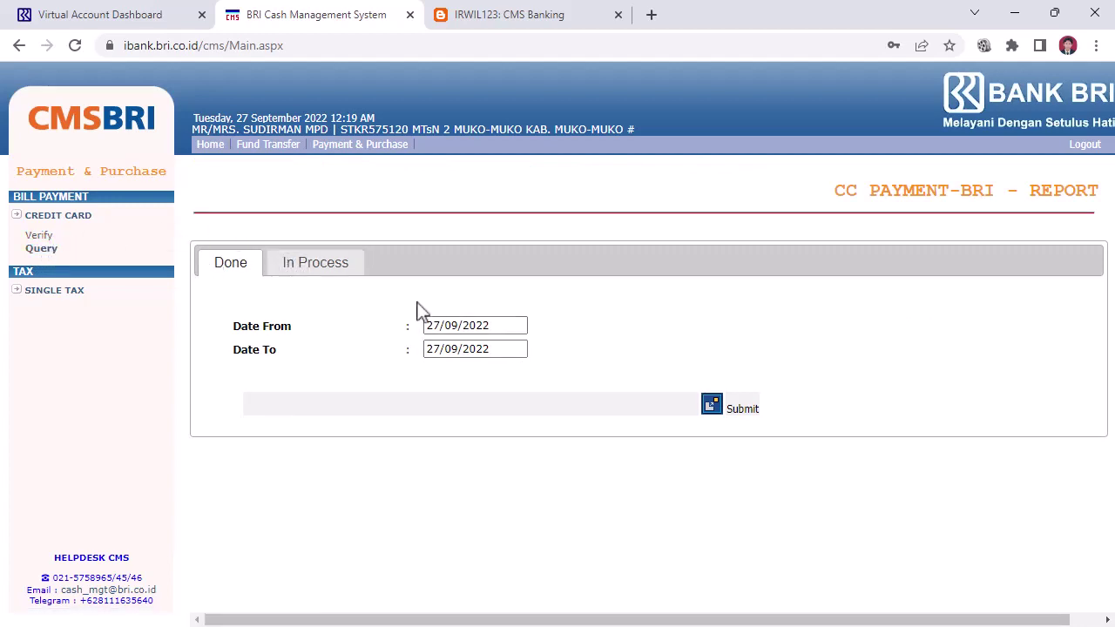
click(296, 272)
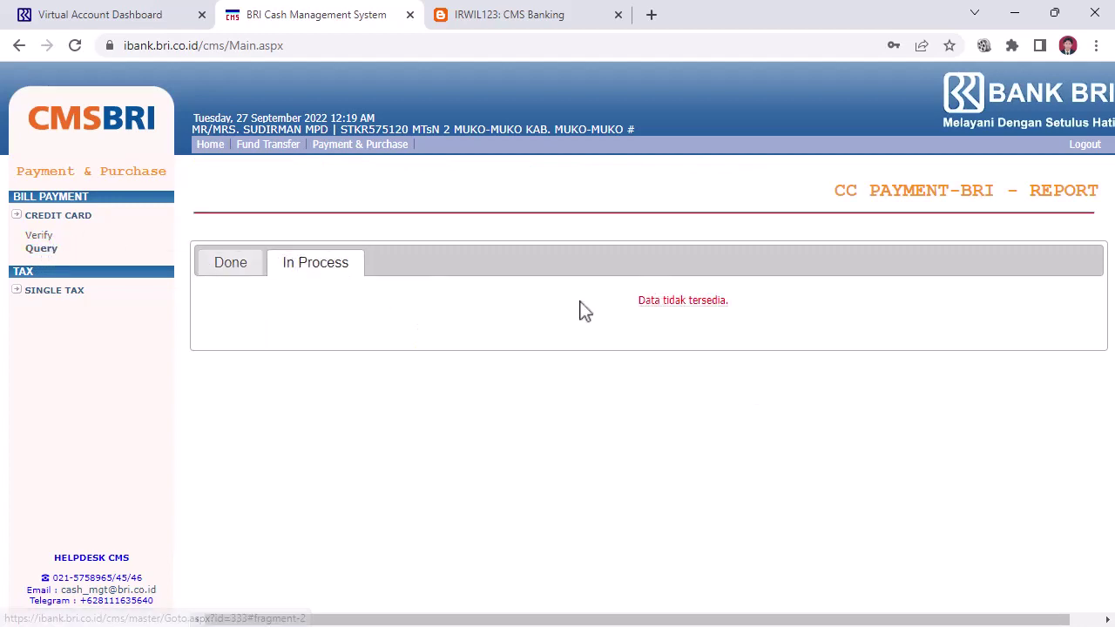
click(232, 273)
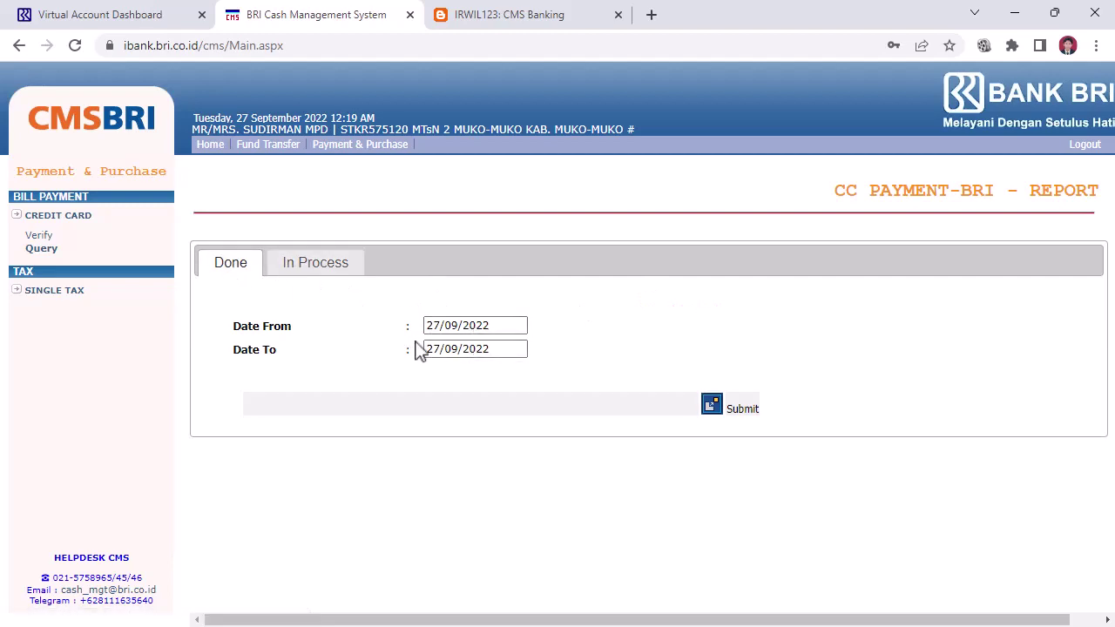
click(711, 406)
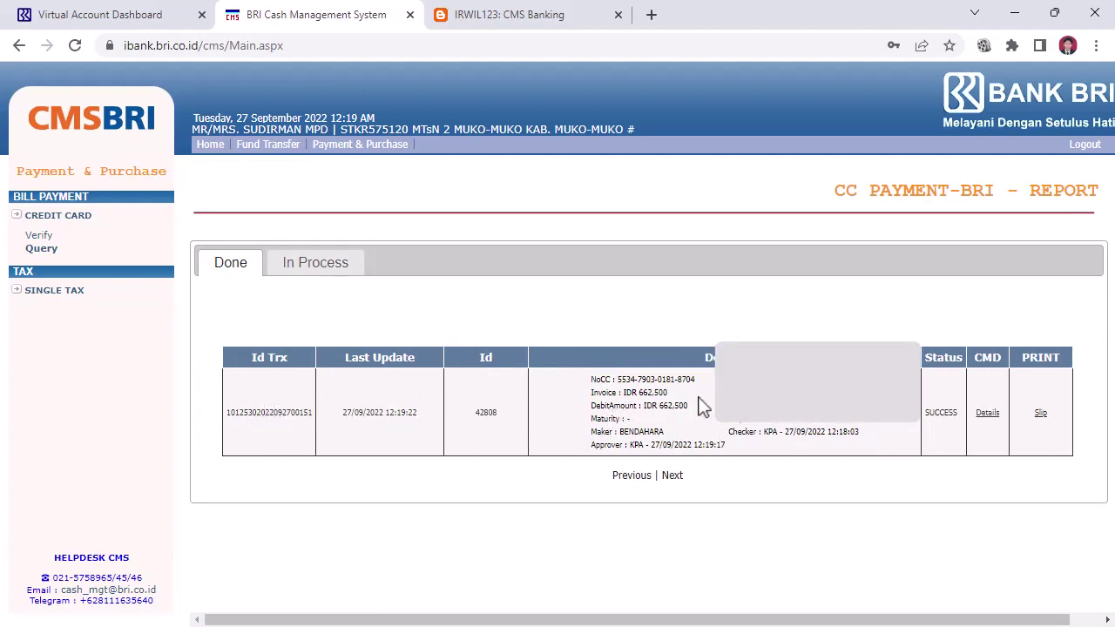
click(987, 414)
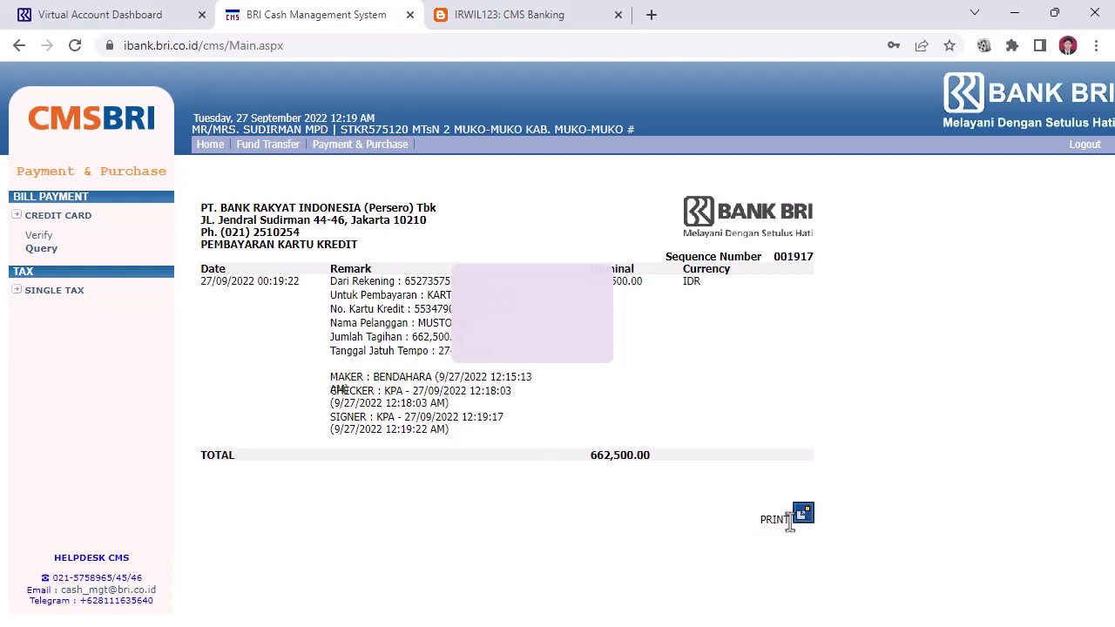
Rerun the completed payments query for 27/09/2022, then view the payment's printable transaction slip and close it
click(45, 253)
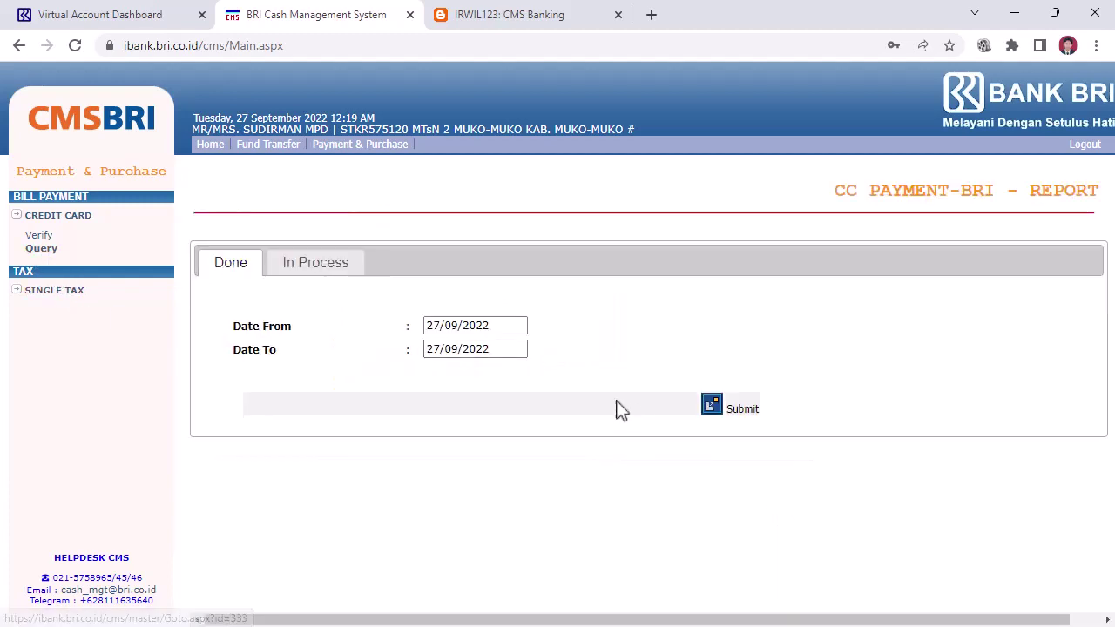
click(710, 406)
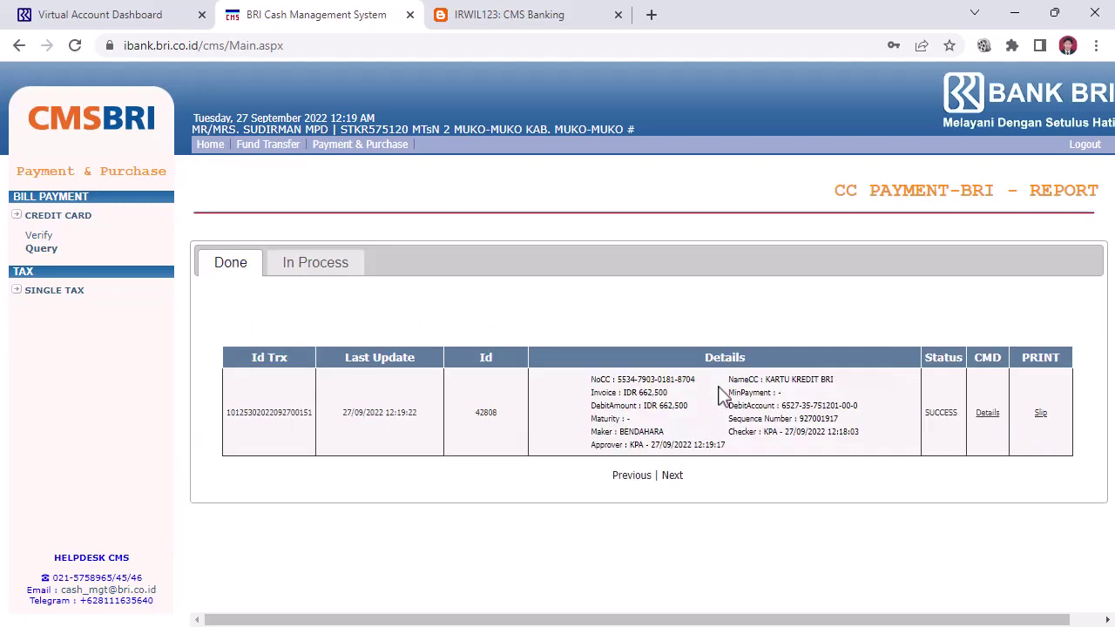
click(1040, 415)
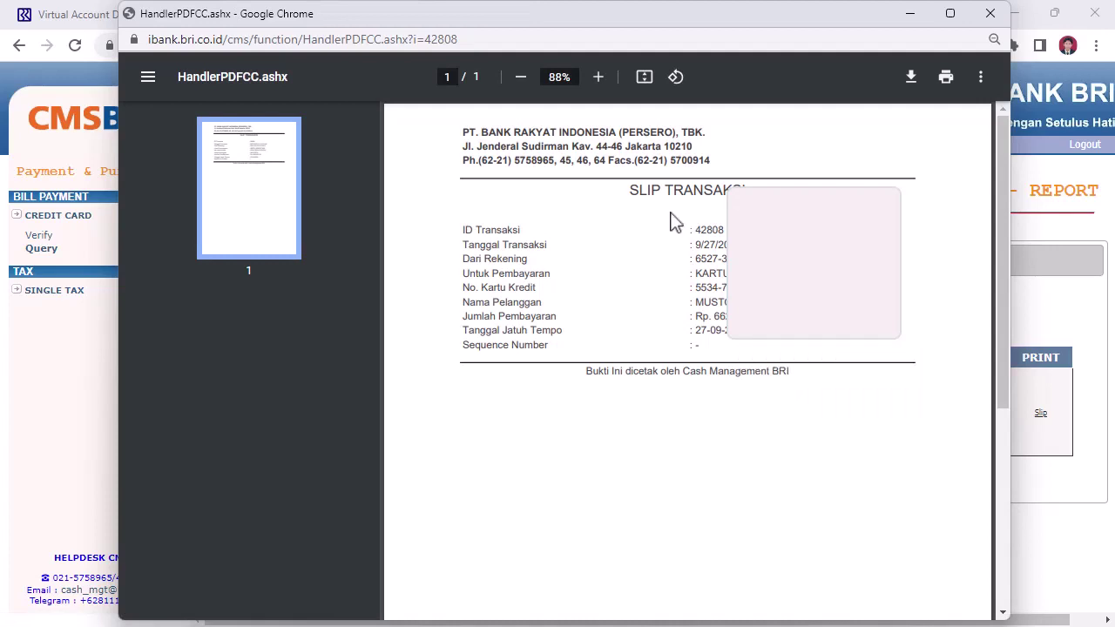
scroll(671, 219, down, 3)
scroll(672, 218, up, 3)
scroll(672, 222, up, 2)
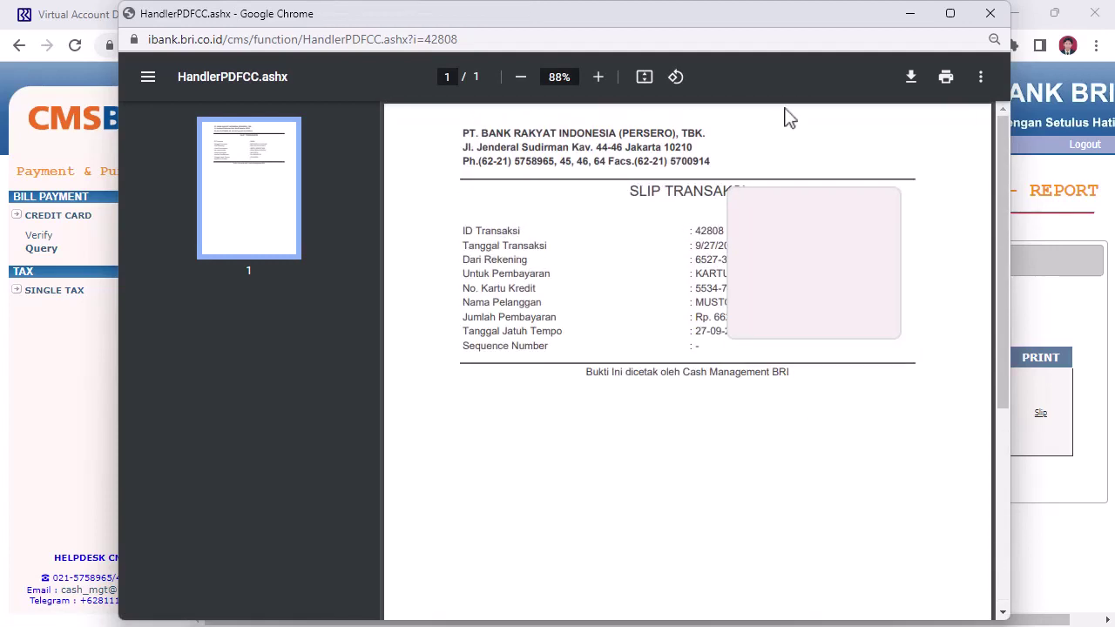
click(995, 18)
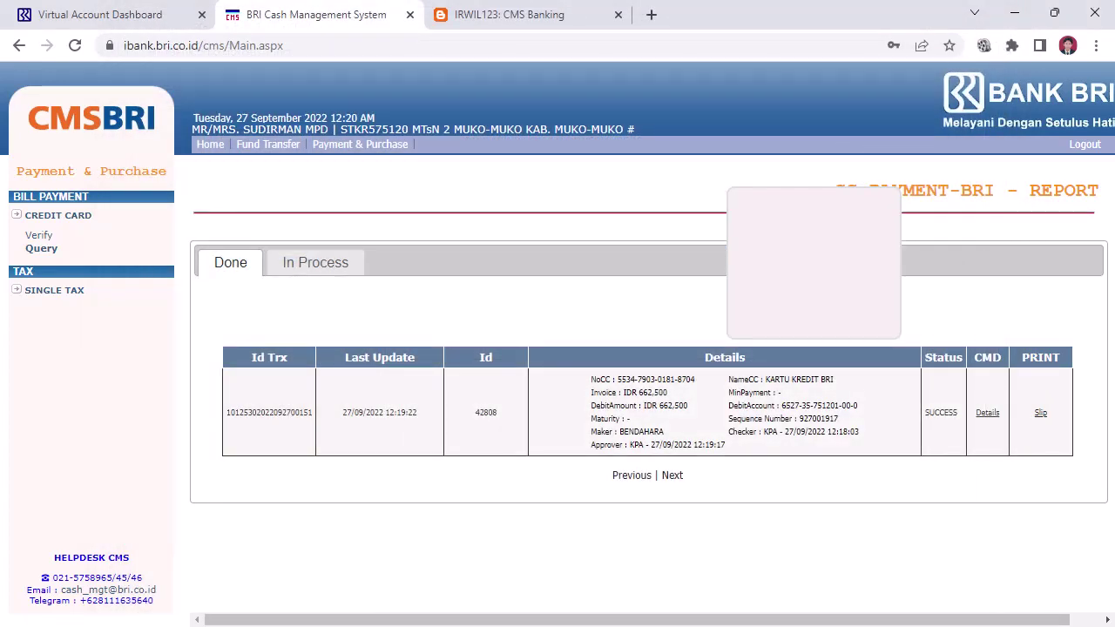